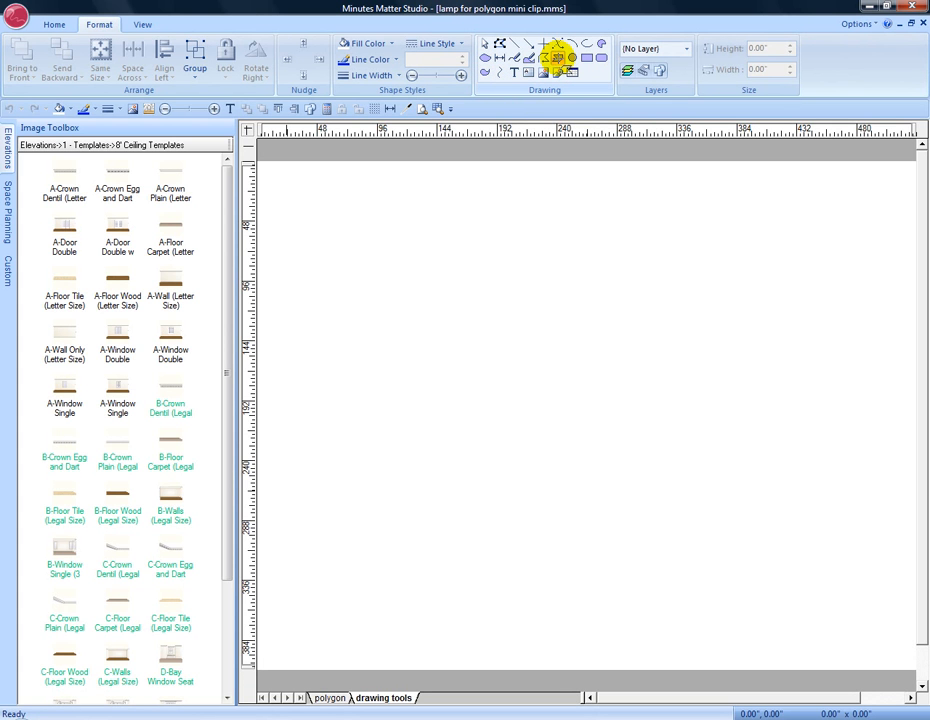
Draw a closed six-point polygon about 95" wide and 154" high with a peaked top and a notched bottom edge.
click(559, 60)
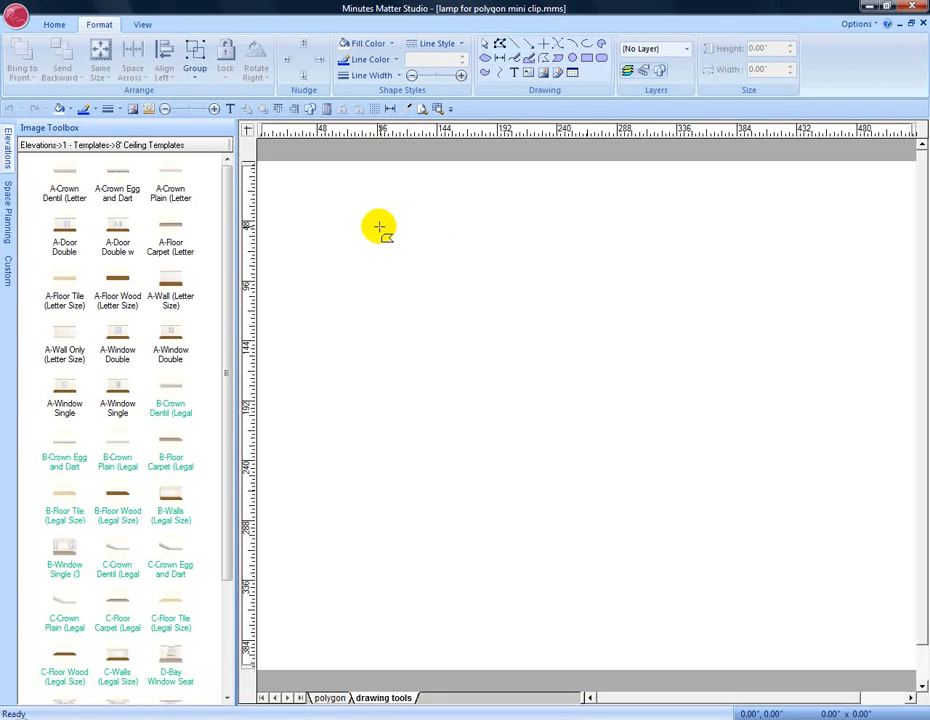
click(348, 269)
click(408, 212)
click(466, 270)
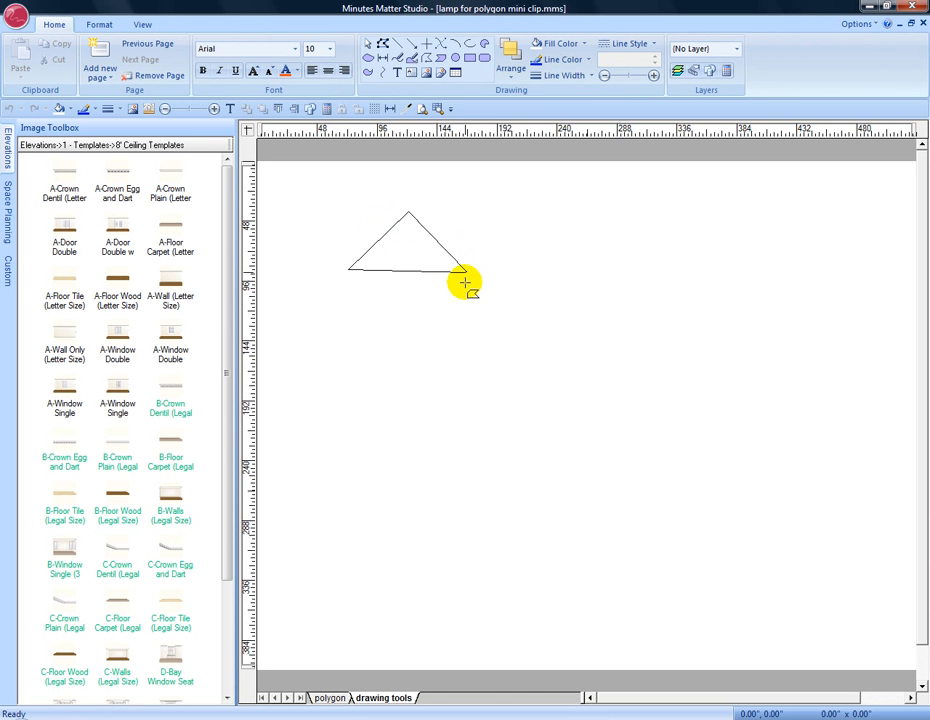
click(463, 403)
click(412, 292)
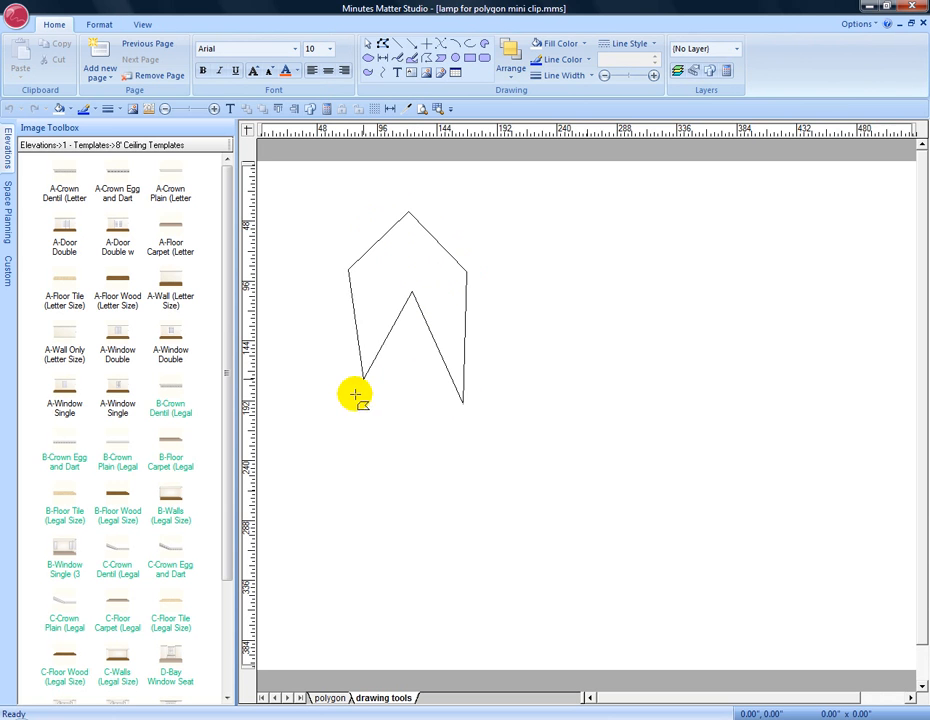
double_click(350, 403)
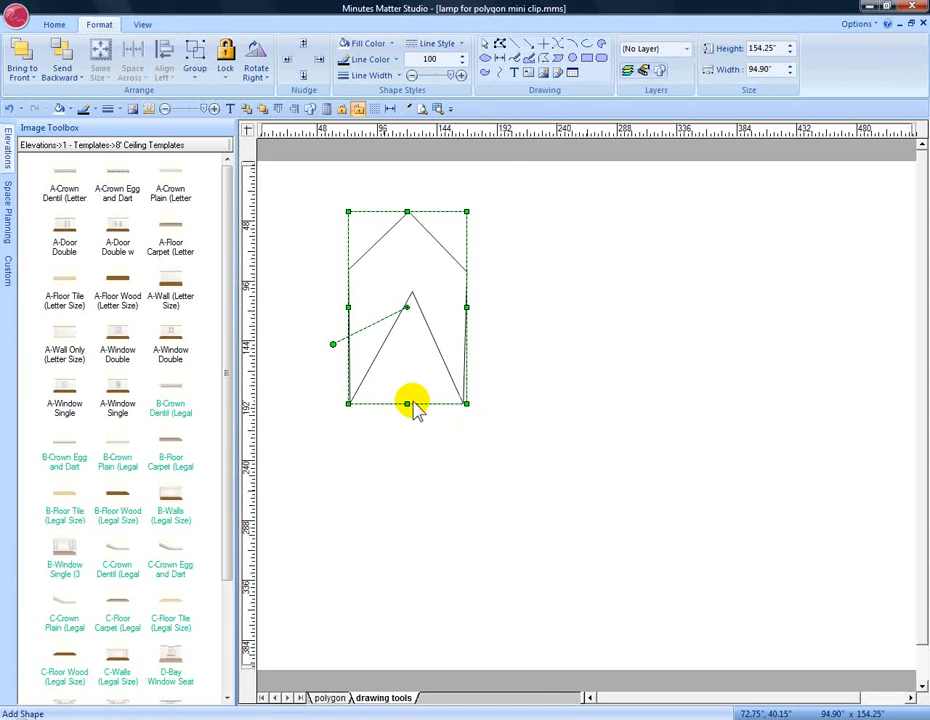
Edit the polygon's points: lower the bottom notch and pull both upper corners outward, widening the shape to about 185".
click(500, 46)
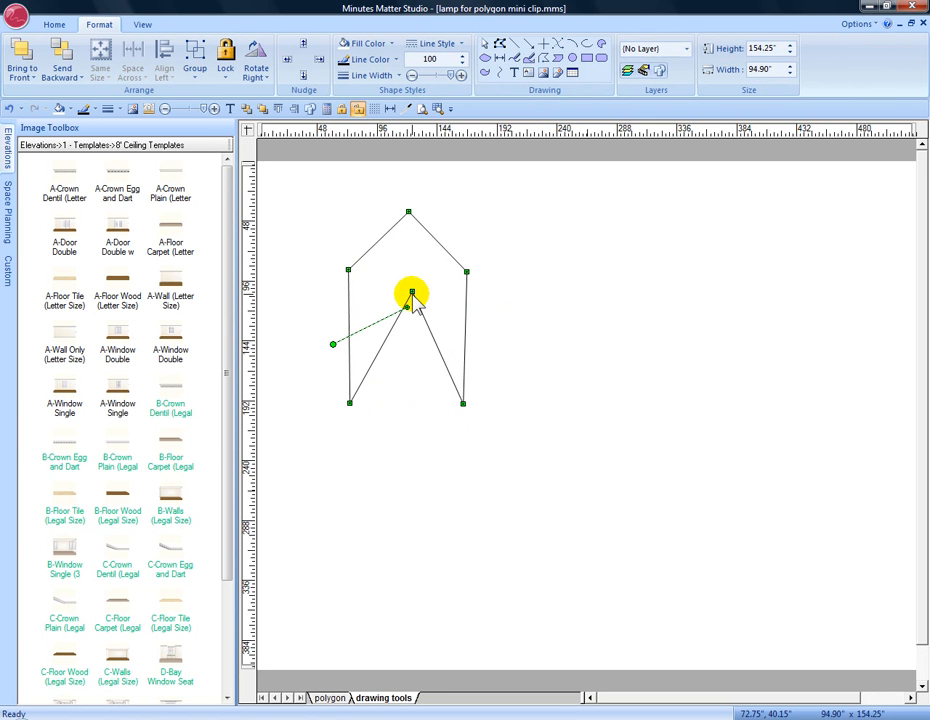
drag(411, 293, 408, 341)
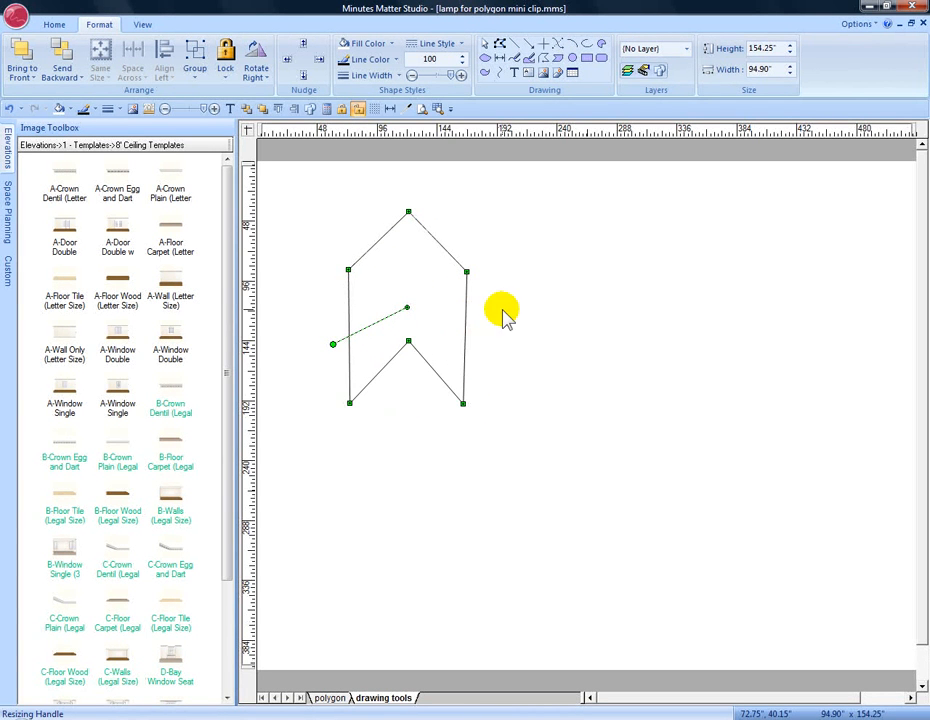
drag(347, 269, 289, 238)
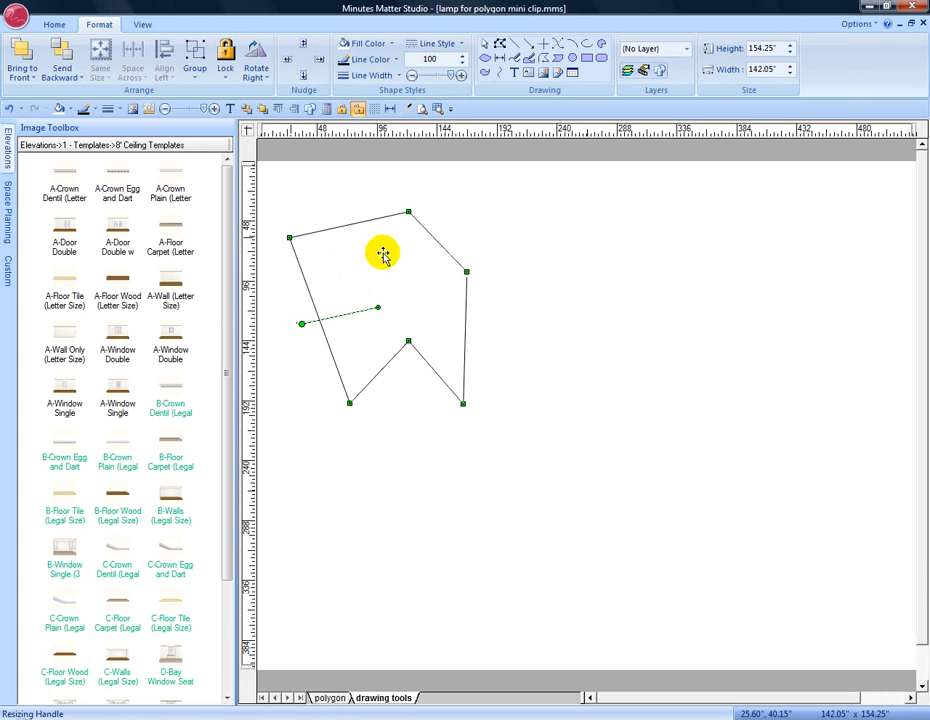
drag(467, 272, 520, 238)
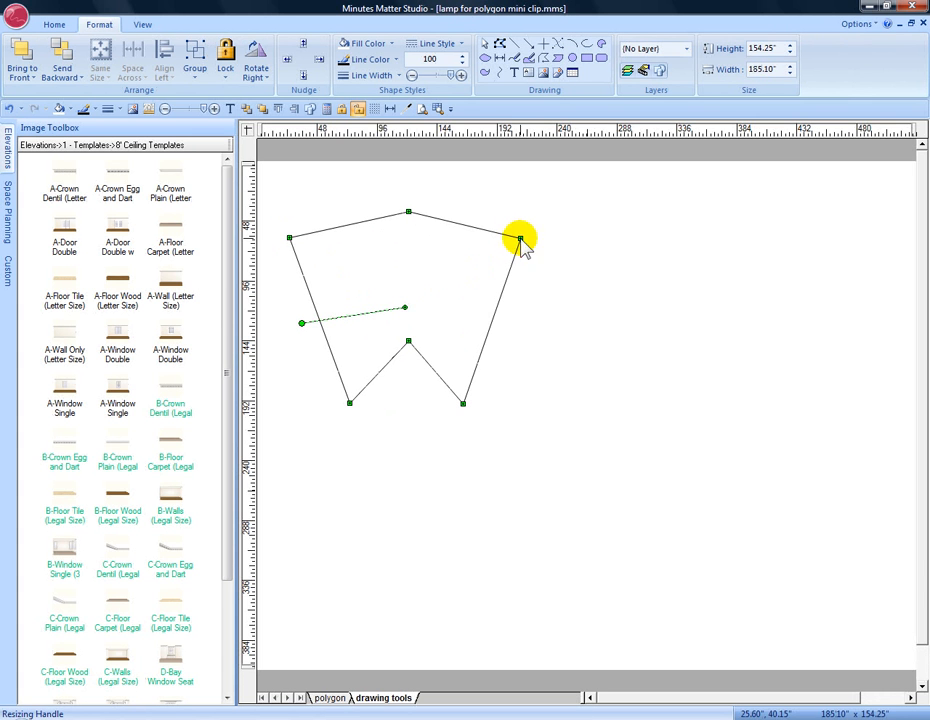
Show the page grid and reduce the polygon's transparency value to 23.
click(376, 110)
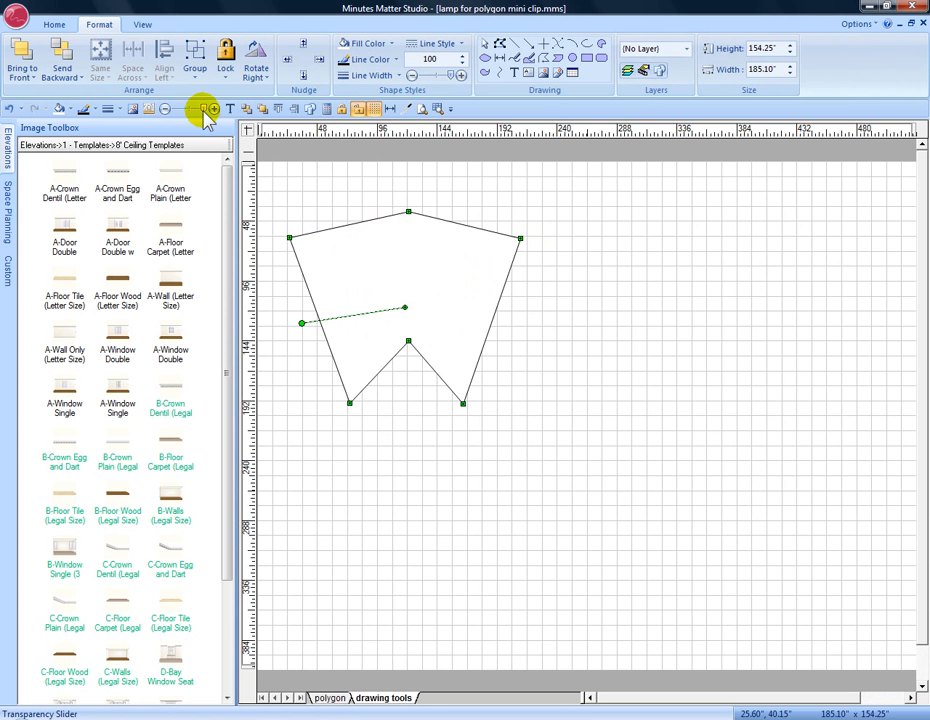
drag(205, 112, 183, 110)
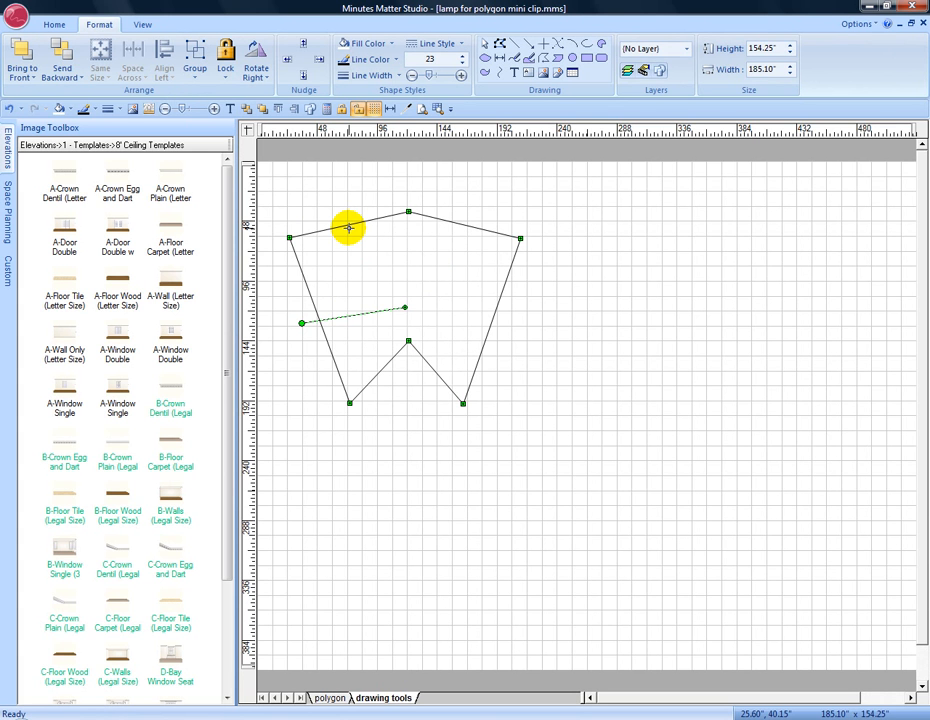
Add a point on each of the polygon's two upper edges, moving the left one up and the right one down.
click(348, 228)
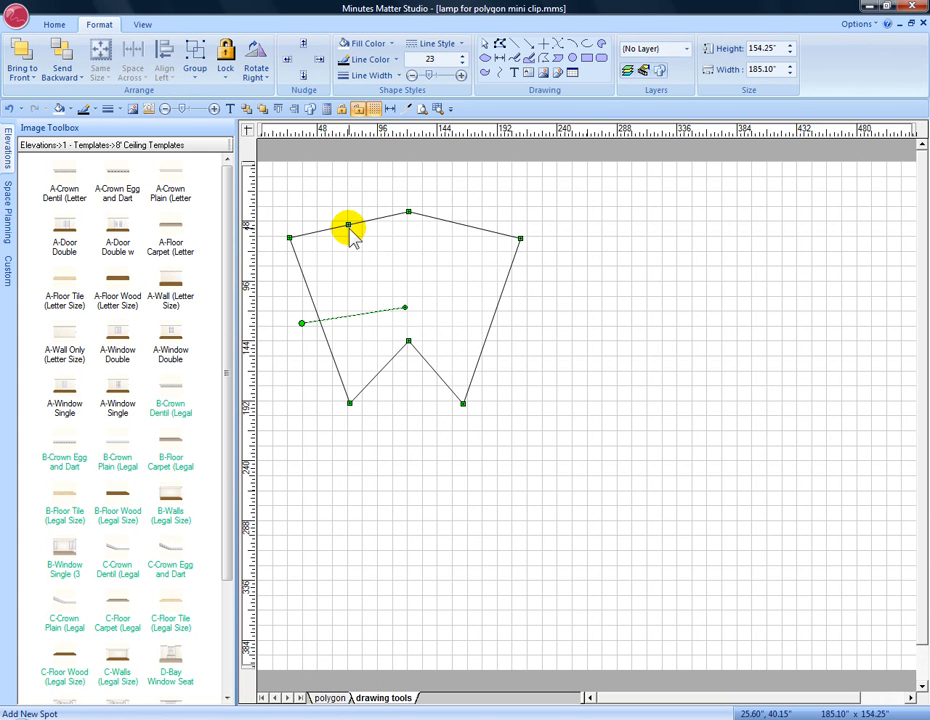
click(466, 228)
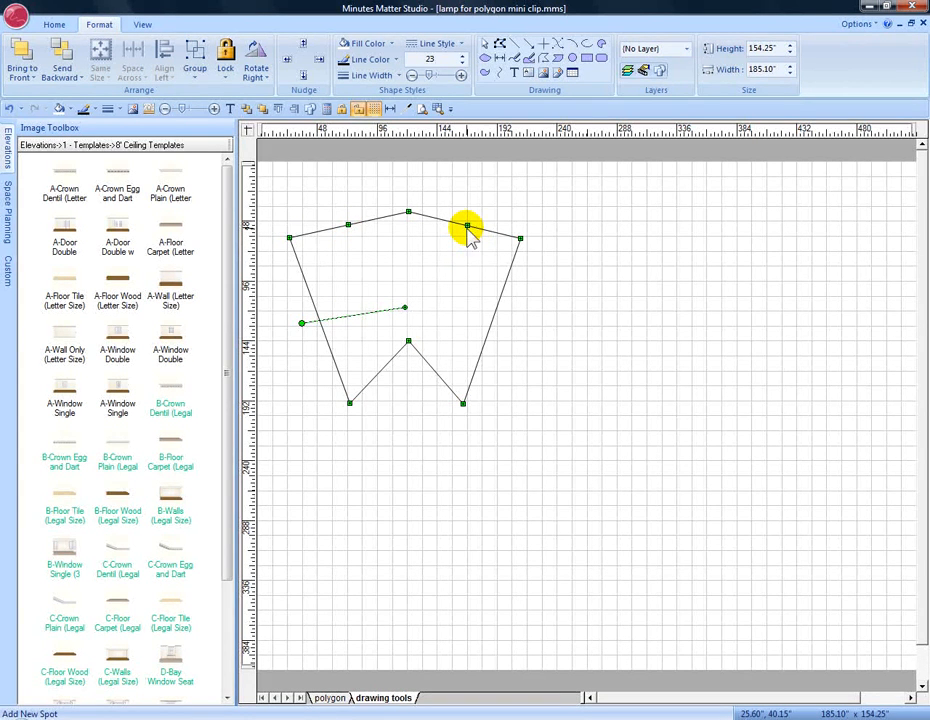
click(344, 222)
drag(344, 222, 340, 208)
drag(467, 227, 467, 272)
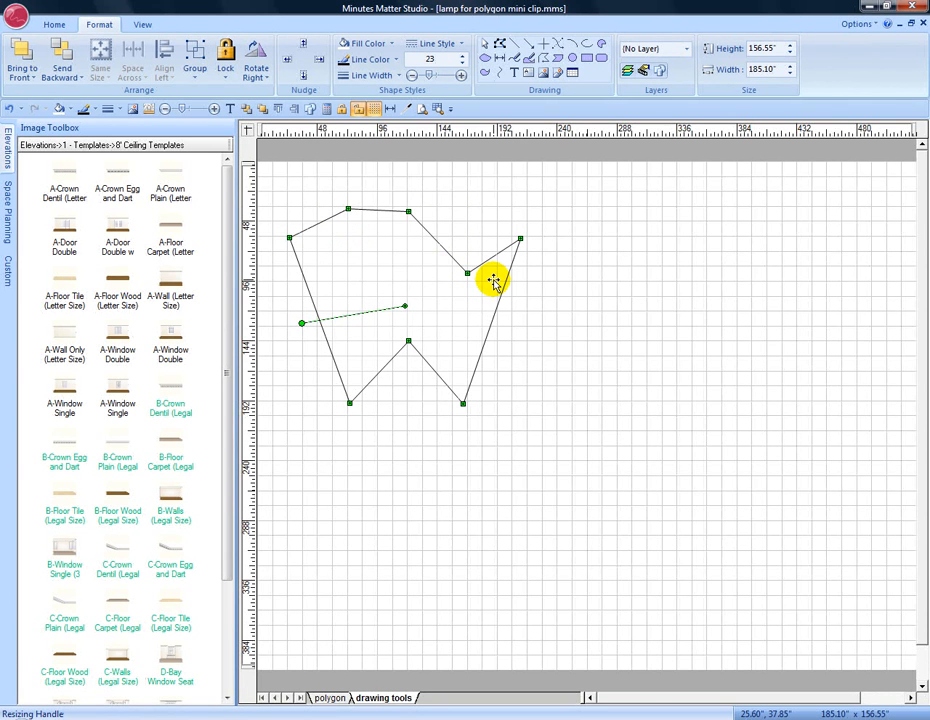
Remove the three points between the polygon's upper corners to make the top edge straight.
click(348, 209)
click(408, 211)
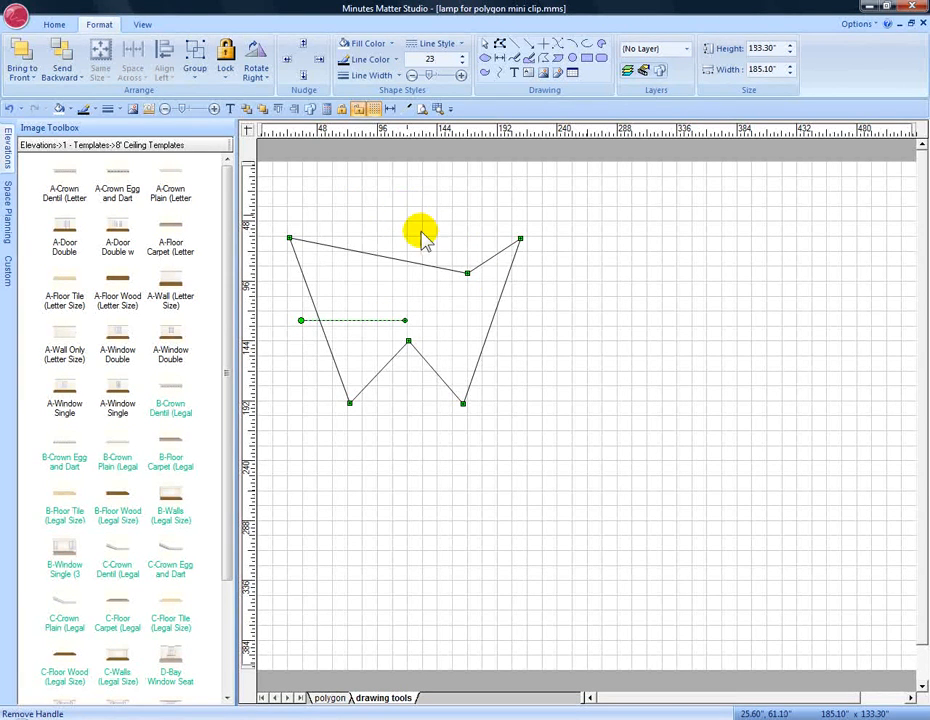
click(467, 272)
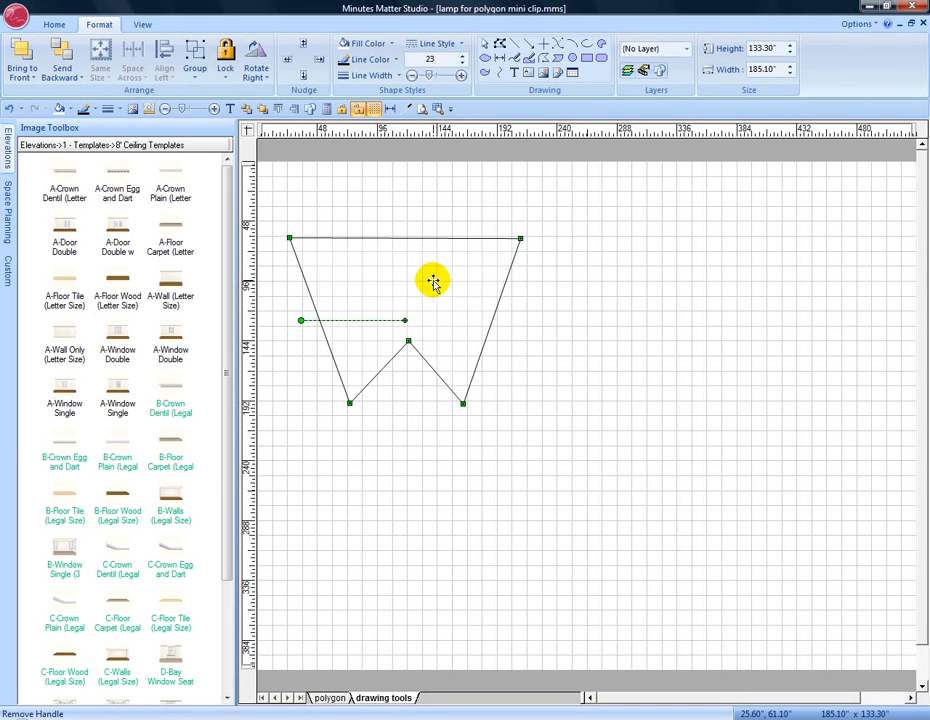
Fill the polygon with red and set its transparency value to 100.
click(391, 45)
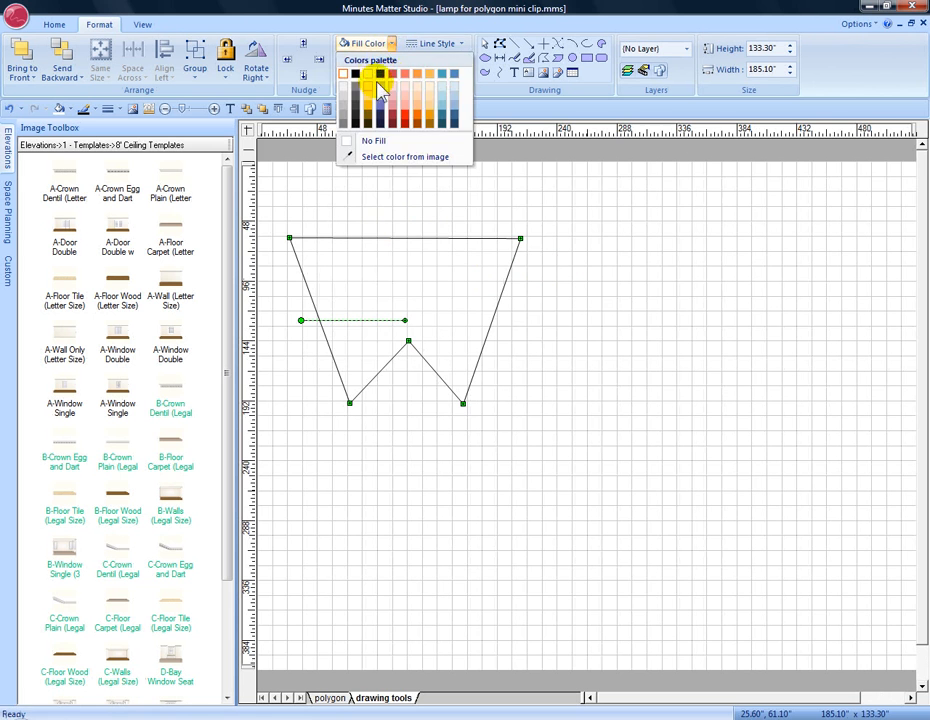
click(395, 95)
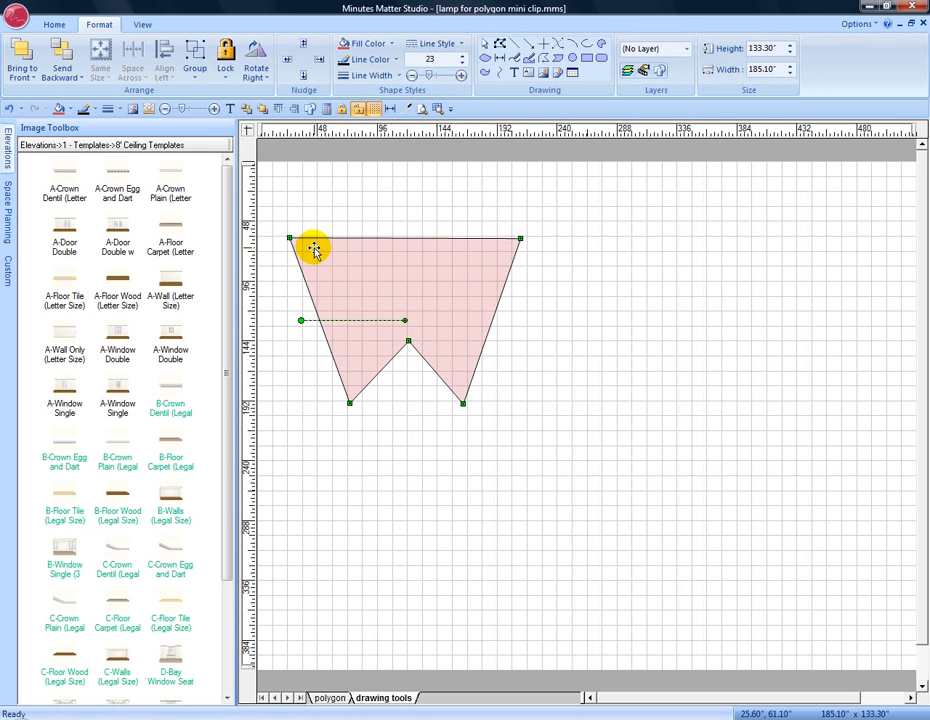
drag(183, 110, 207, 108)
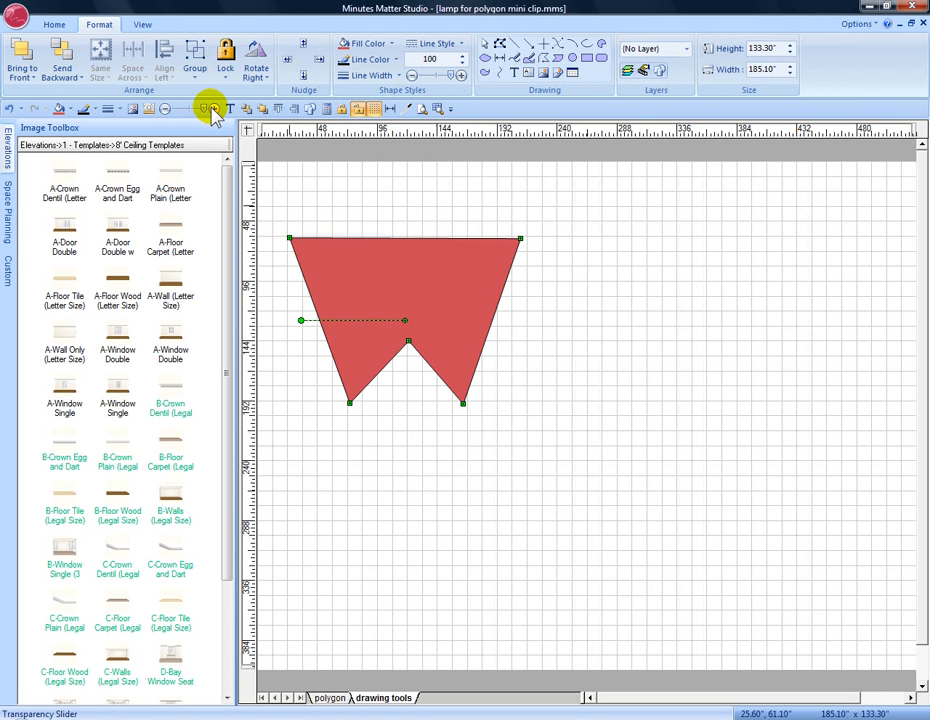
Give the polygon a 4.0 P outline coloured golden orange.
click(398, 77)
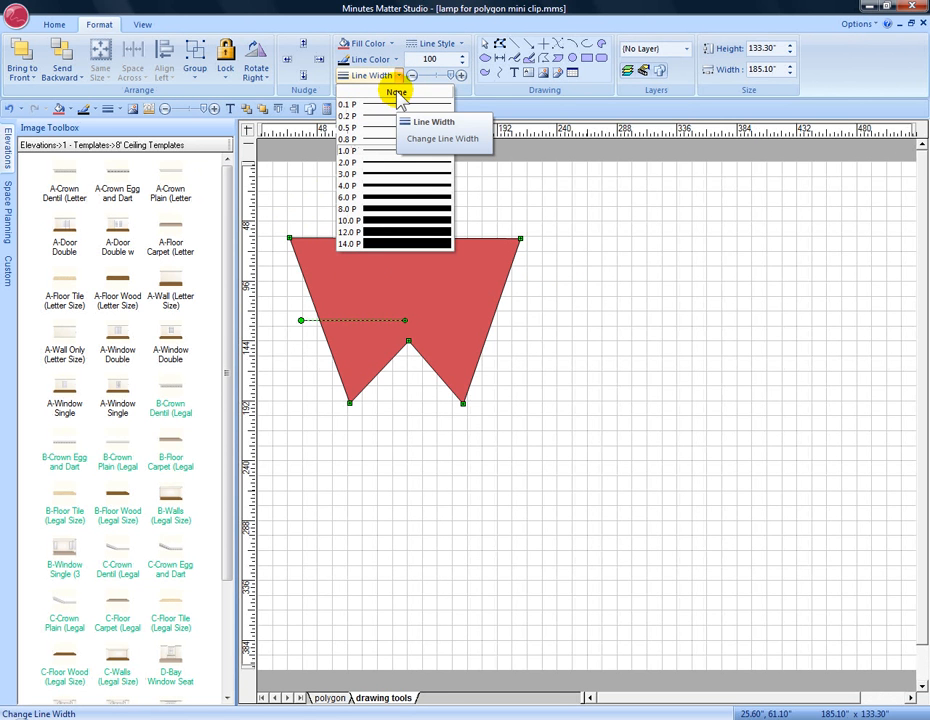
click(374, 186)
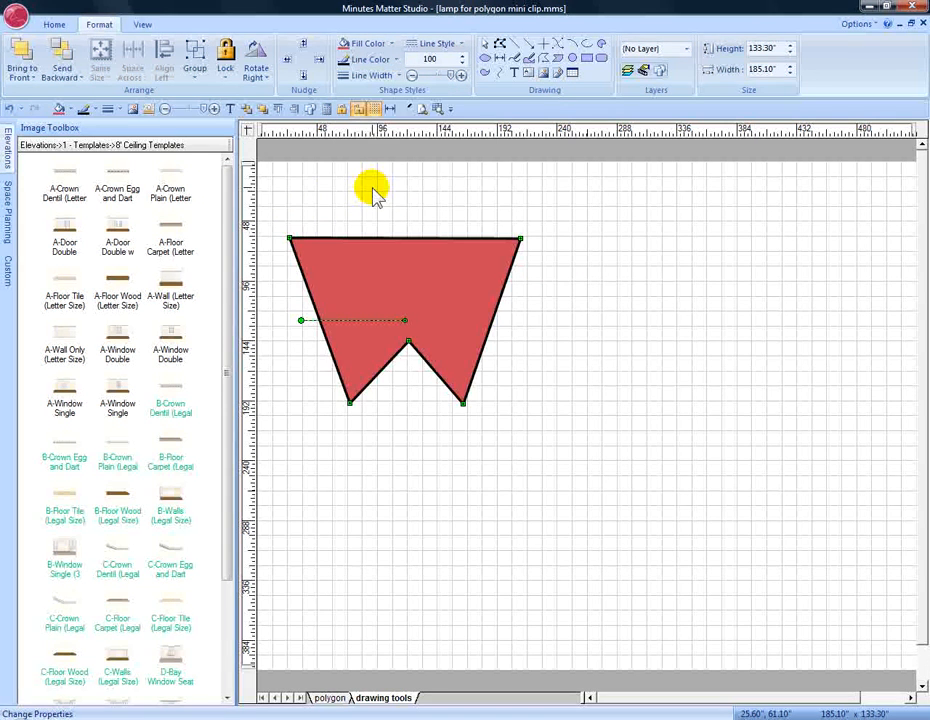
click(397, 60)
click(380, 128)
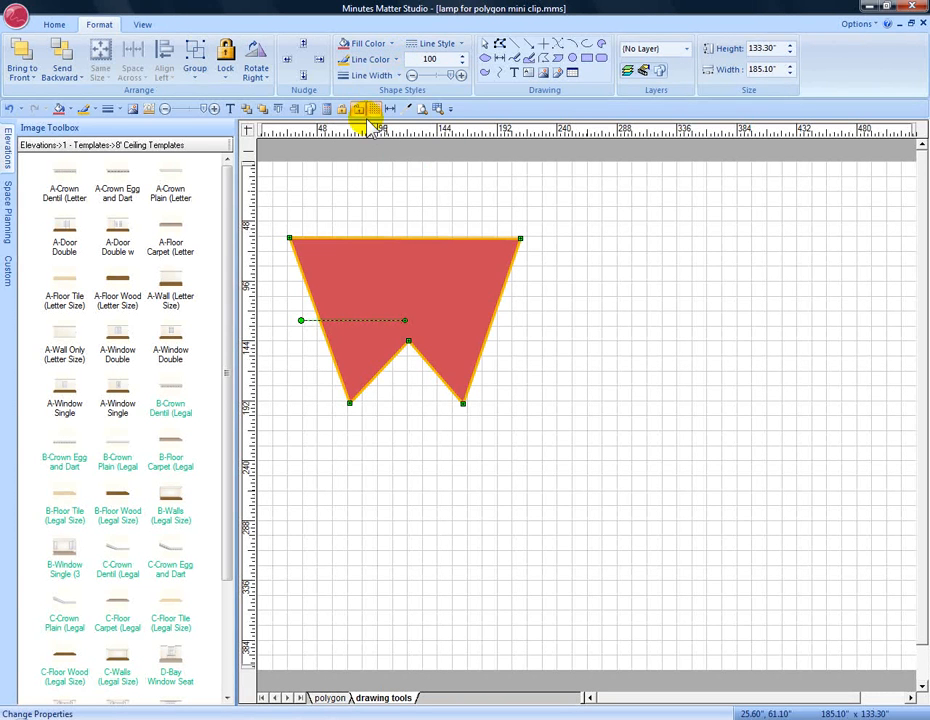
Set the polygon's line width to None.
click(400, 77)
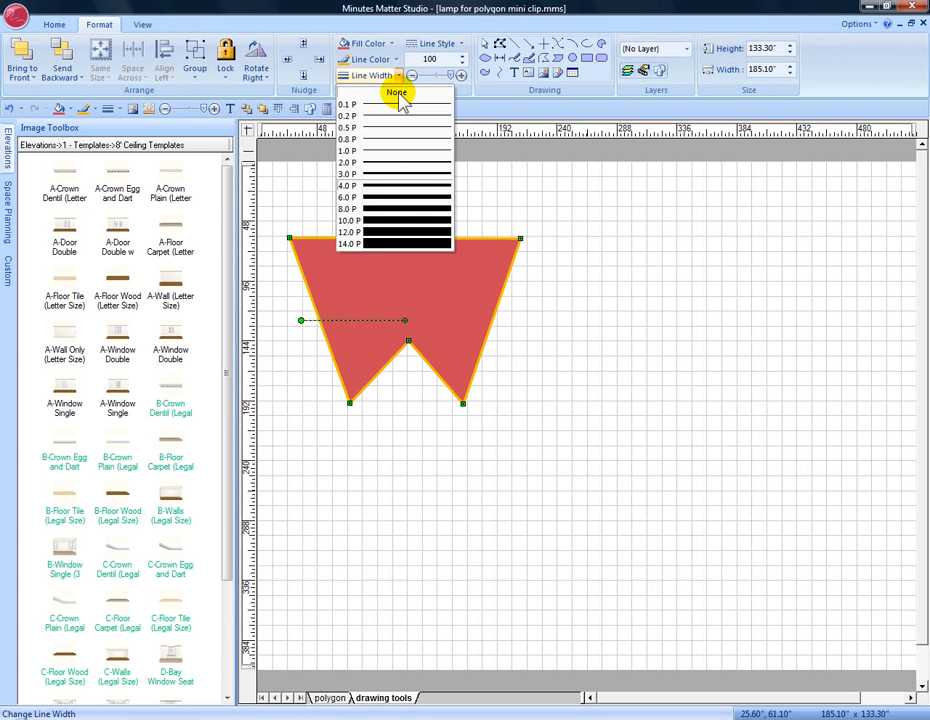
click(397, 94)
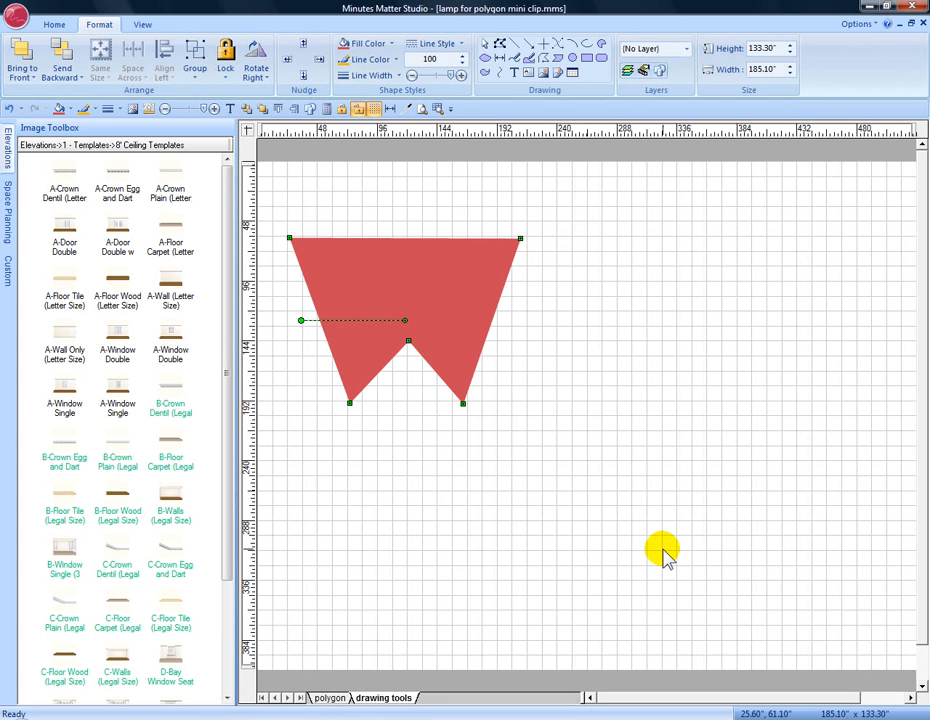
Switch to the polygon page and fill the background behind the lamp with golden yellow.
click(330, 698)
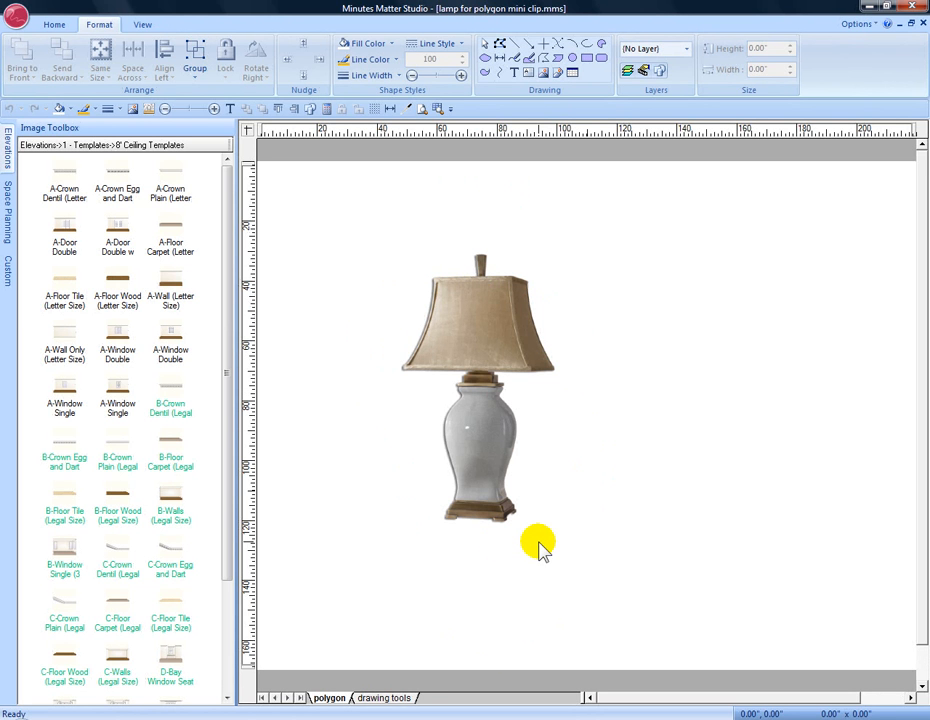
click(462, 323)
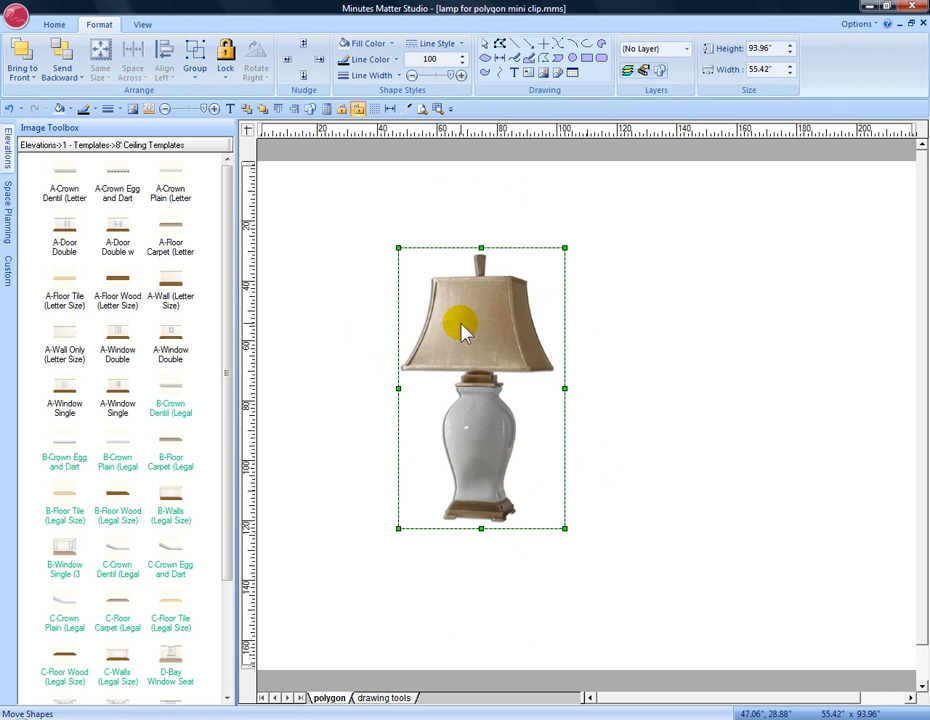
click(612, 284)
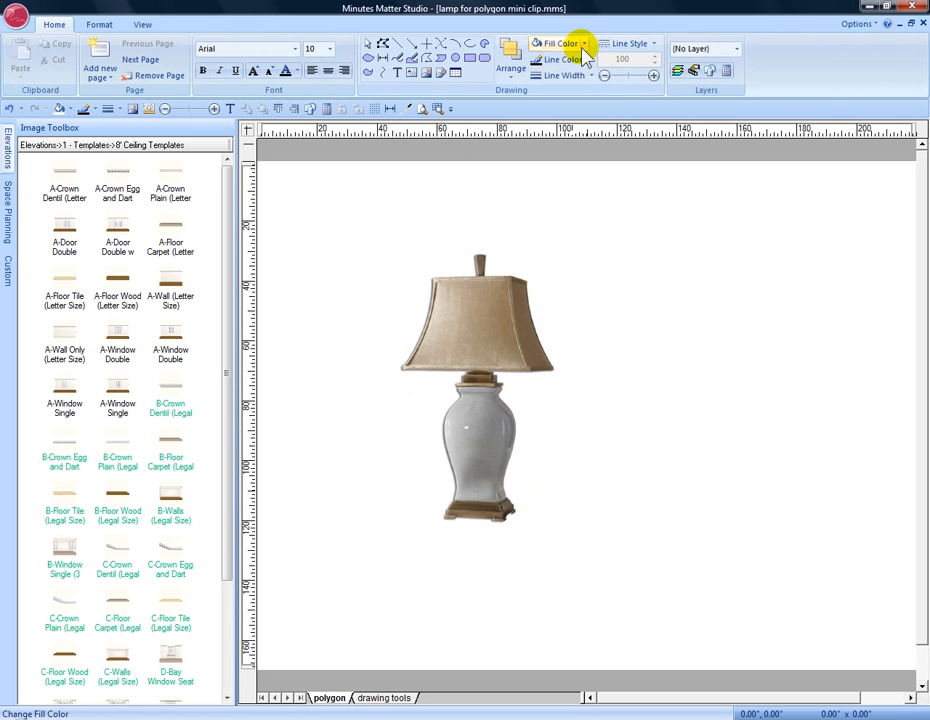
click(587, 45)
click(557, 92)
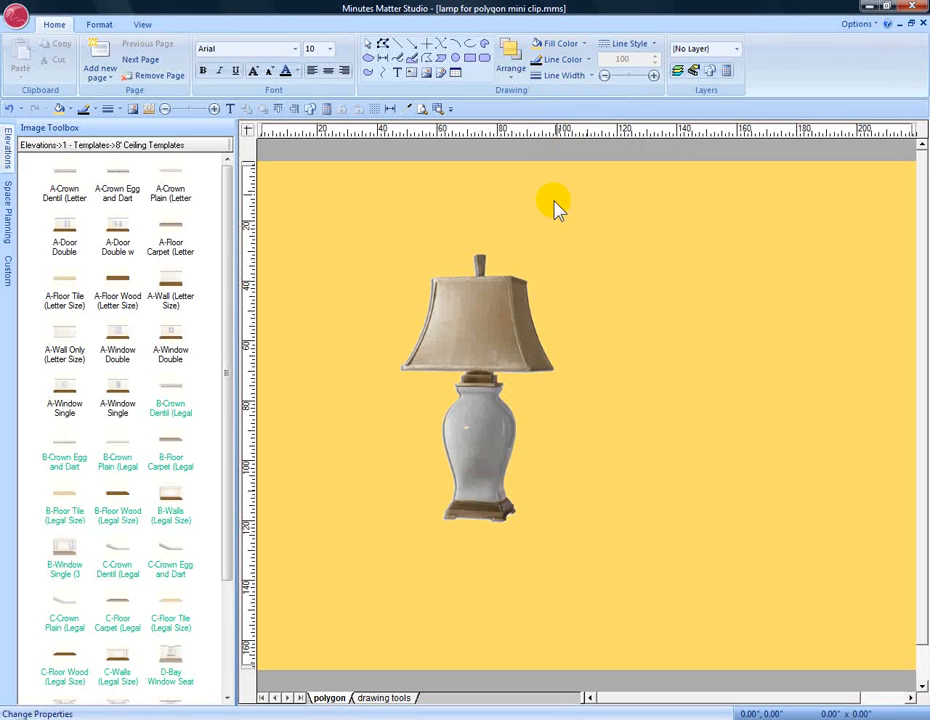
Set the lamp image's fill transparency range to 43% with the default colour.
click(473, 322)
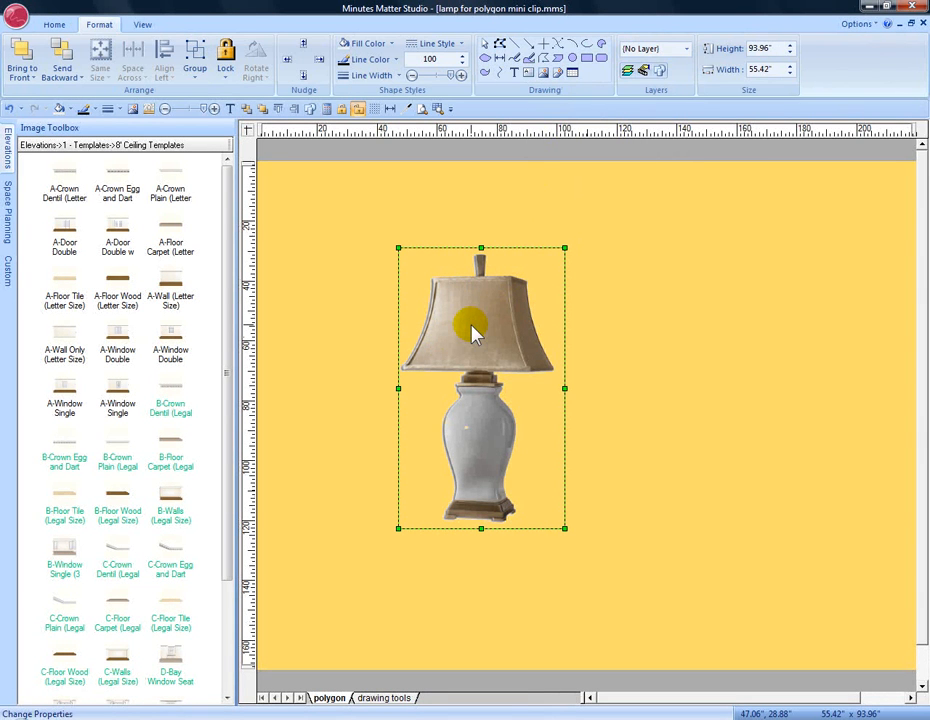
right_click(474, 333)
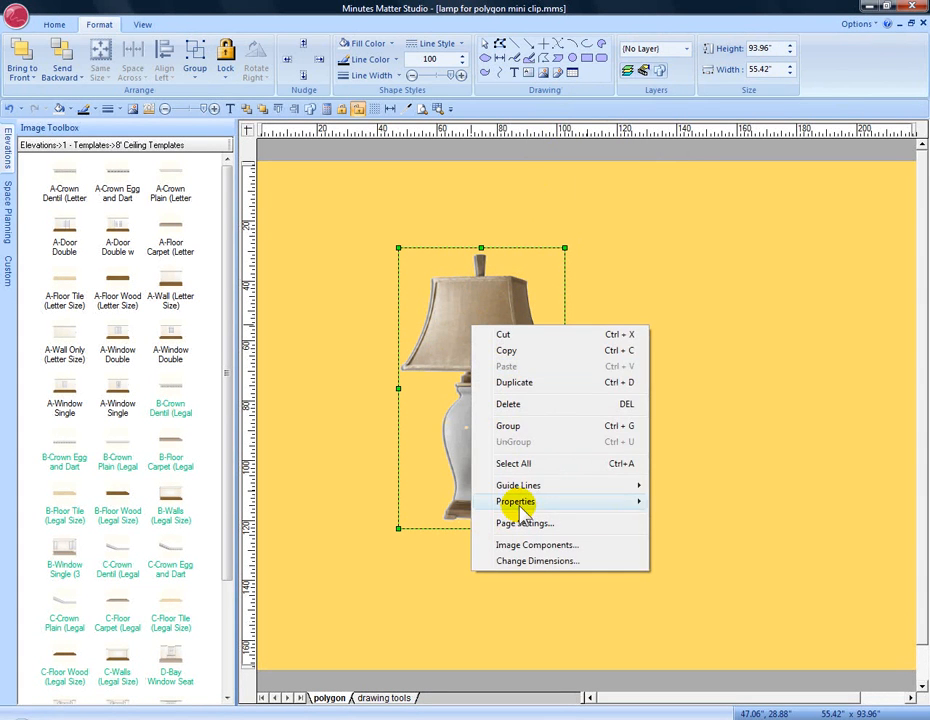
mouse_move(519, 502)
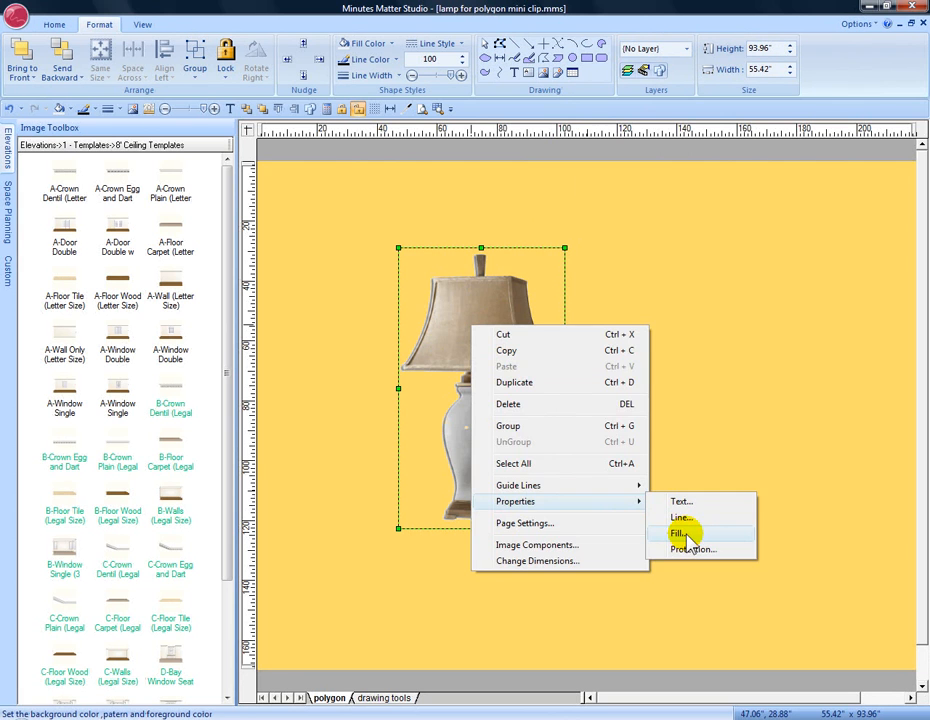
click(688, 535)
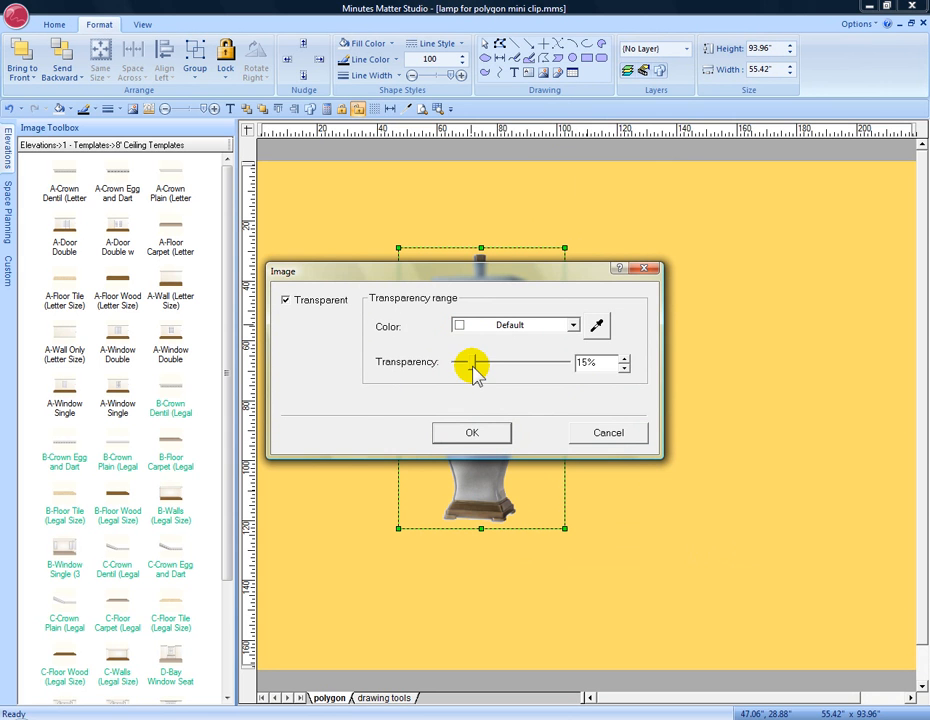
drag(474, 365, 504, 366)
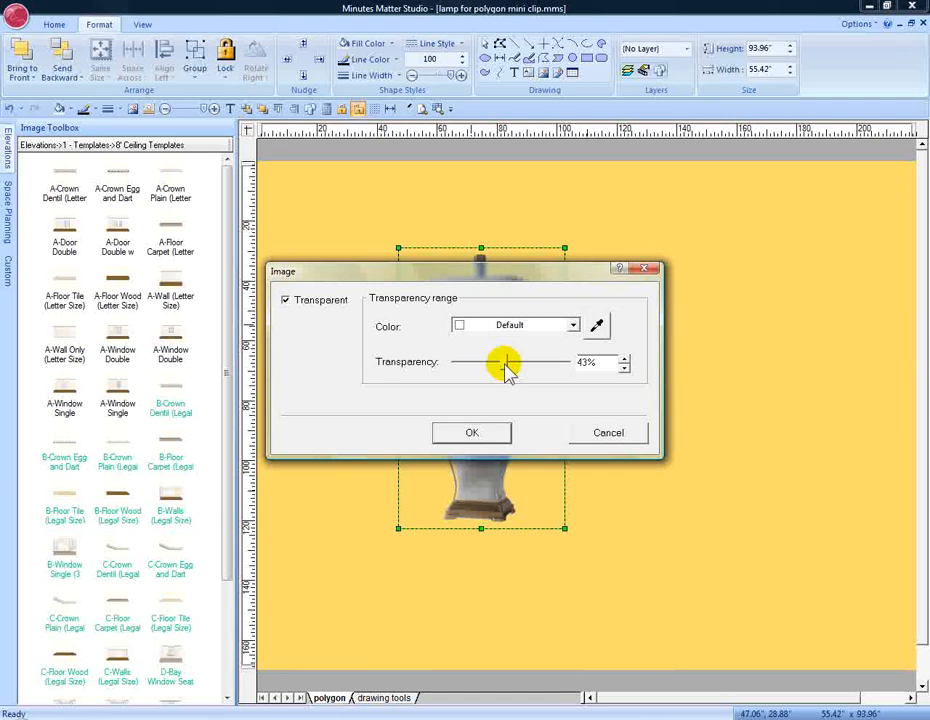
click(485, 435)
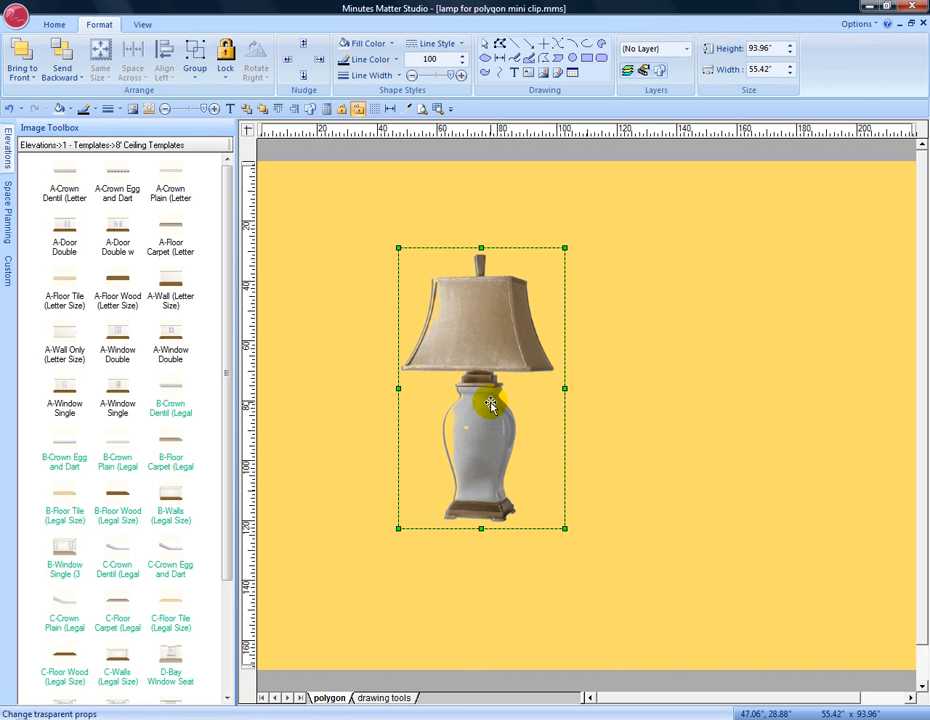
Trace a closed polygon along the outline of the lamp's vase-shaped body, about 24 inches wide and 39 inches high.
click(437, 108)
mouse_move(398, 372)
mouse_down()
mouse_move(484, 389)
mouse_move(557, 539)
mouse_up()
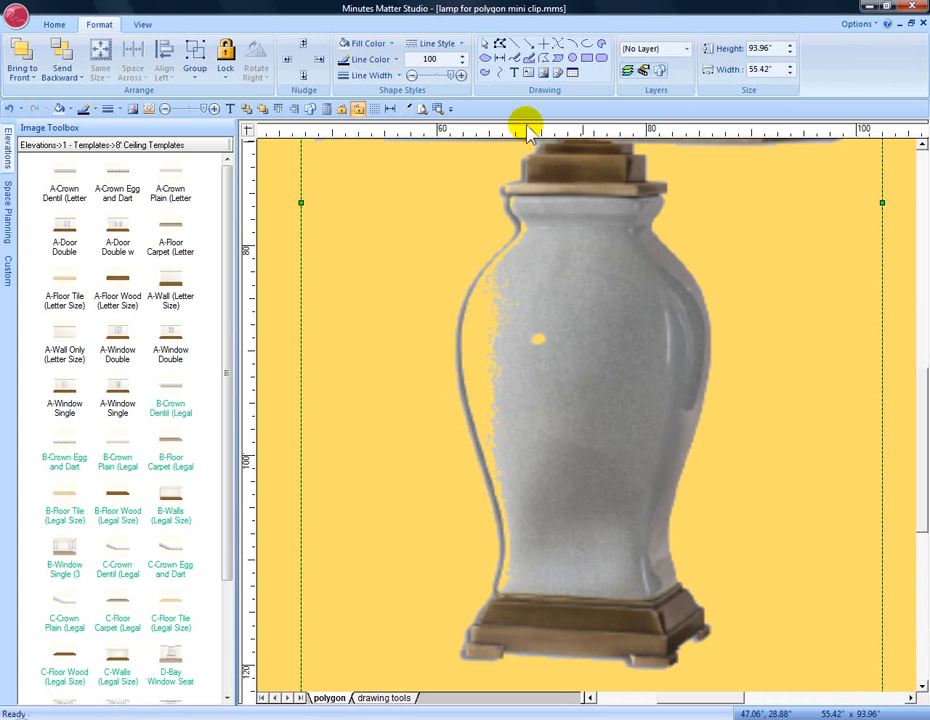
click(568, 59)
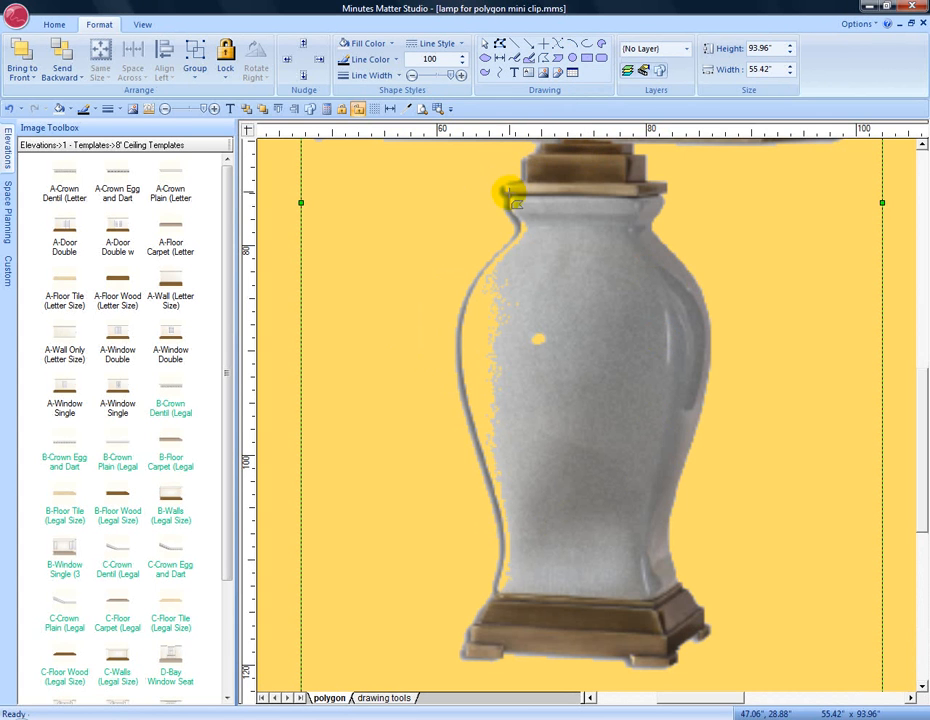
click(511, 196)
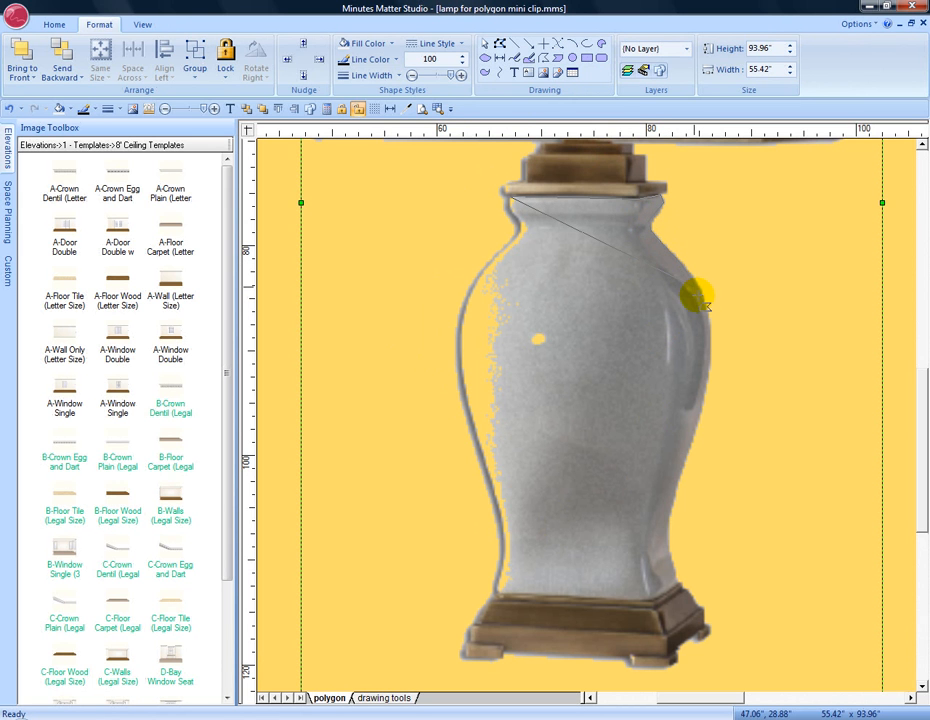
click(707, 375)
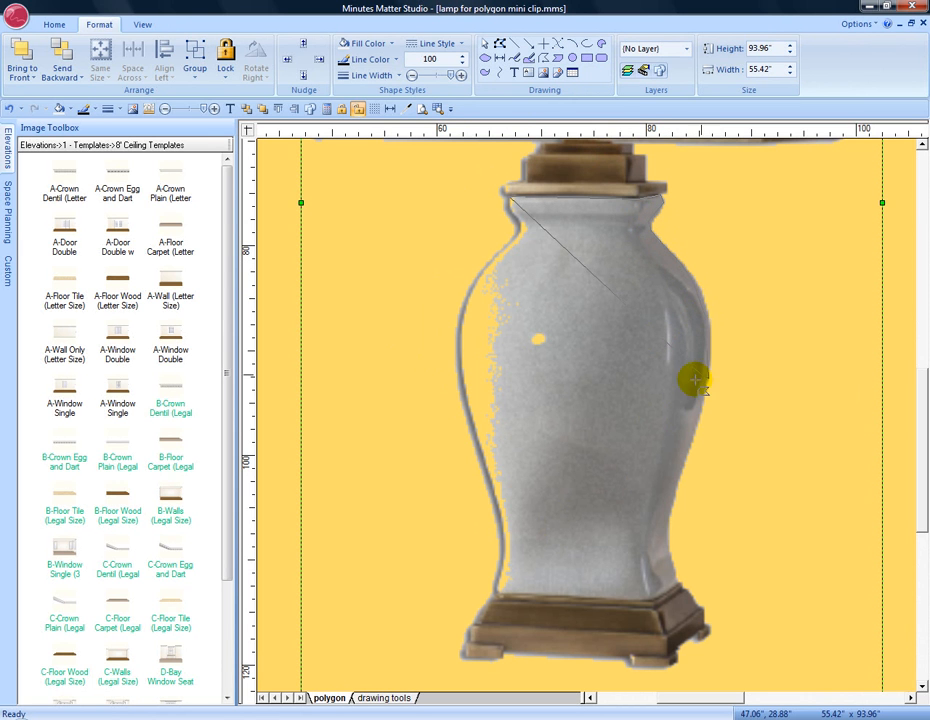
click(674, 497)
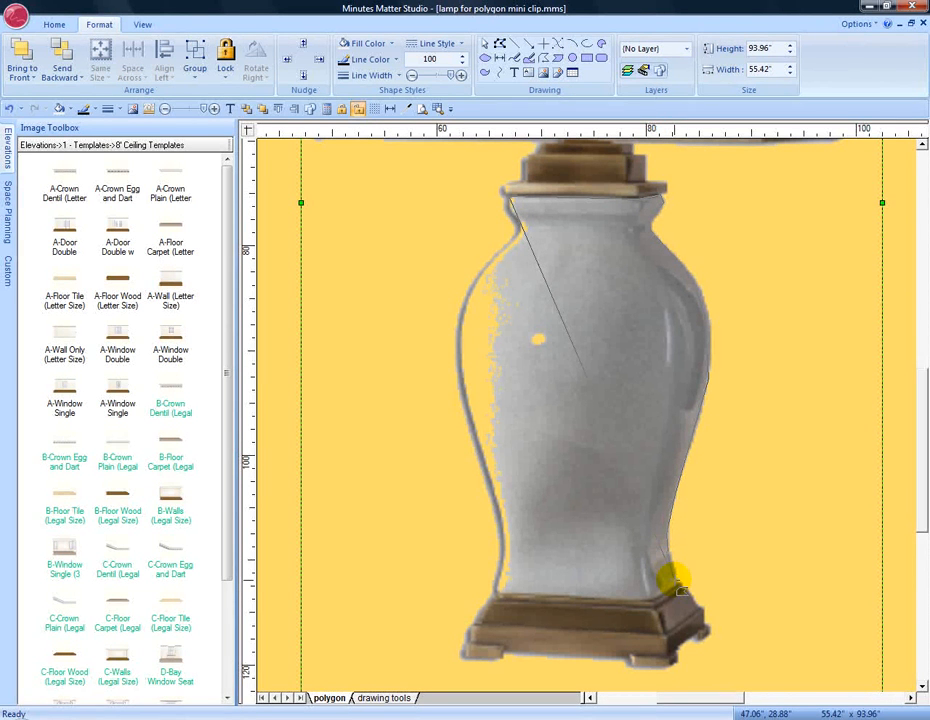
click(648, 599)
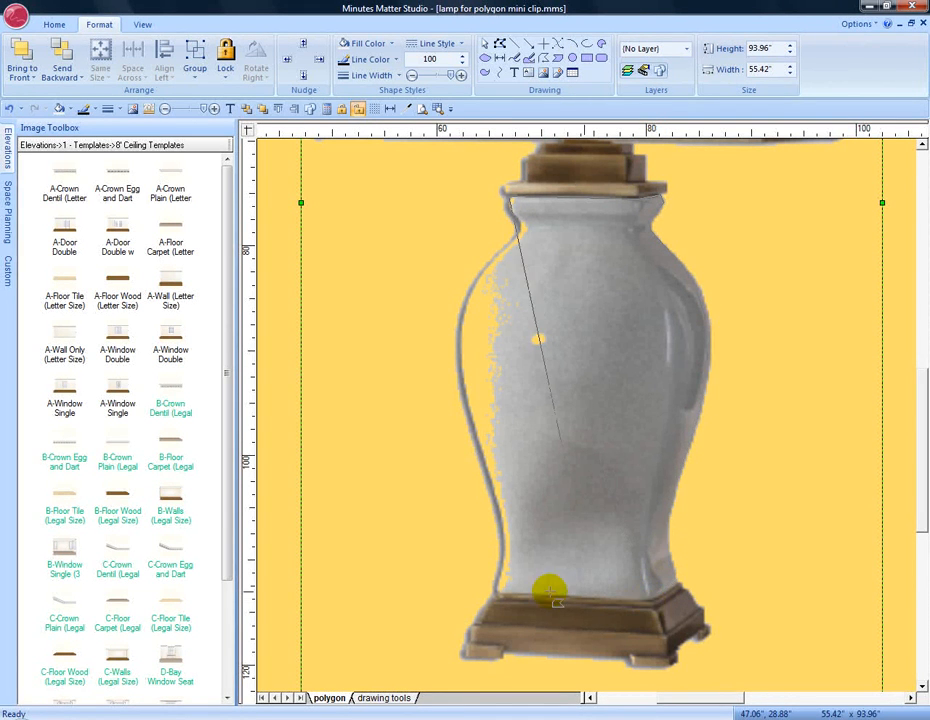
click(498, 596)
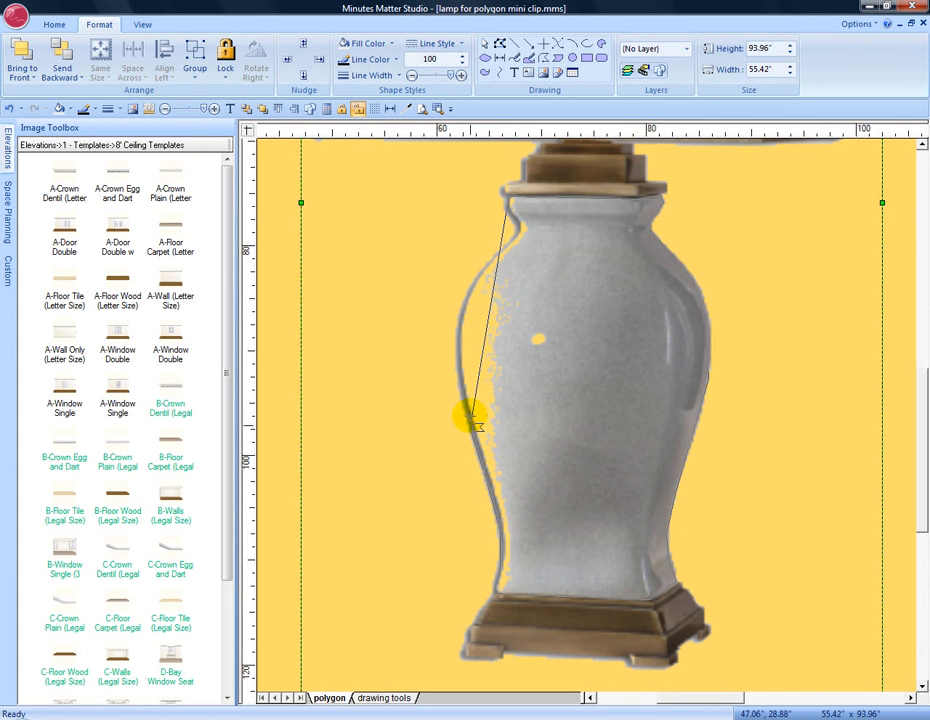
click(461, 387)
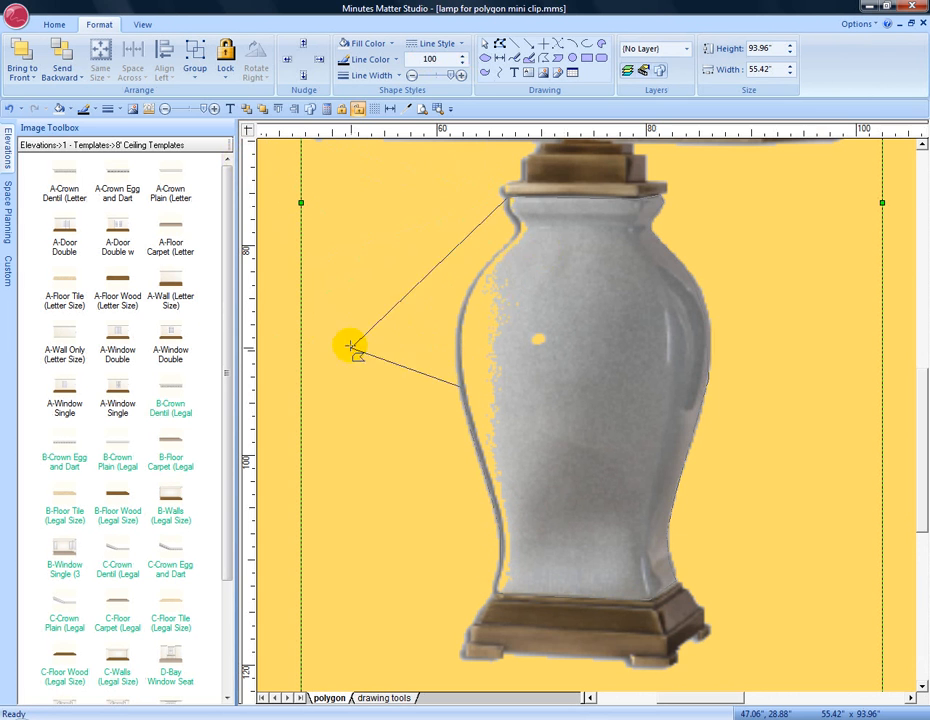
click(458, 348)
click(473, 280)
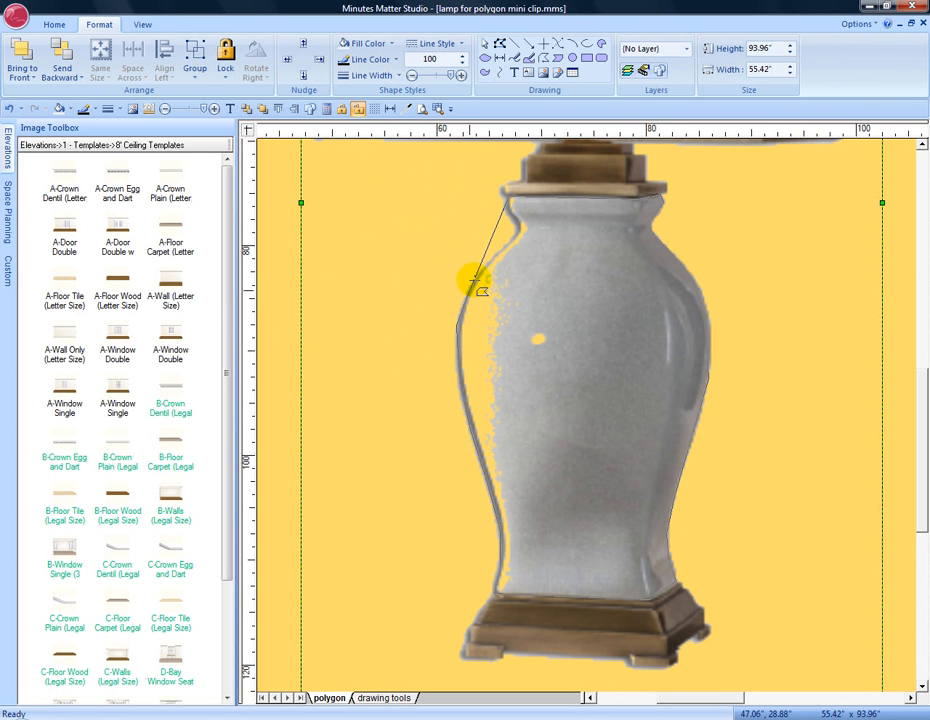
click(488, 265)
click(506, 246)
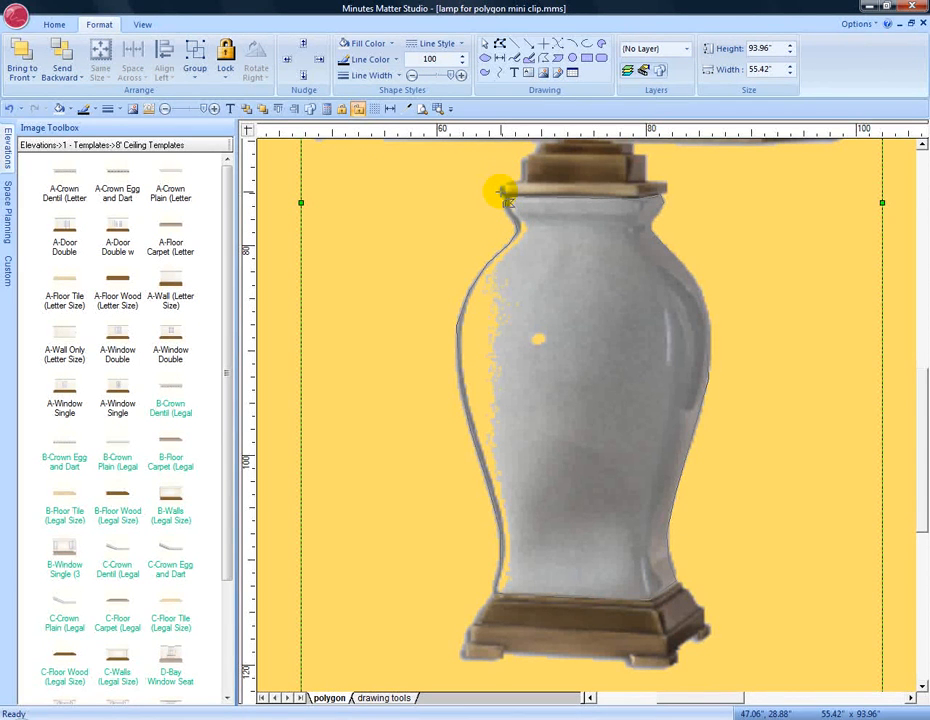
click(504, 196)
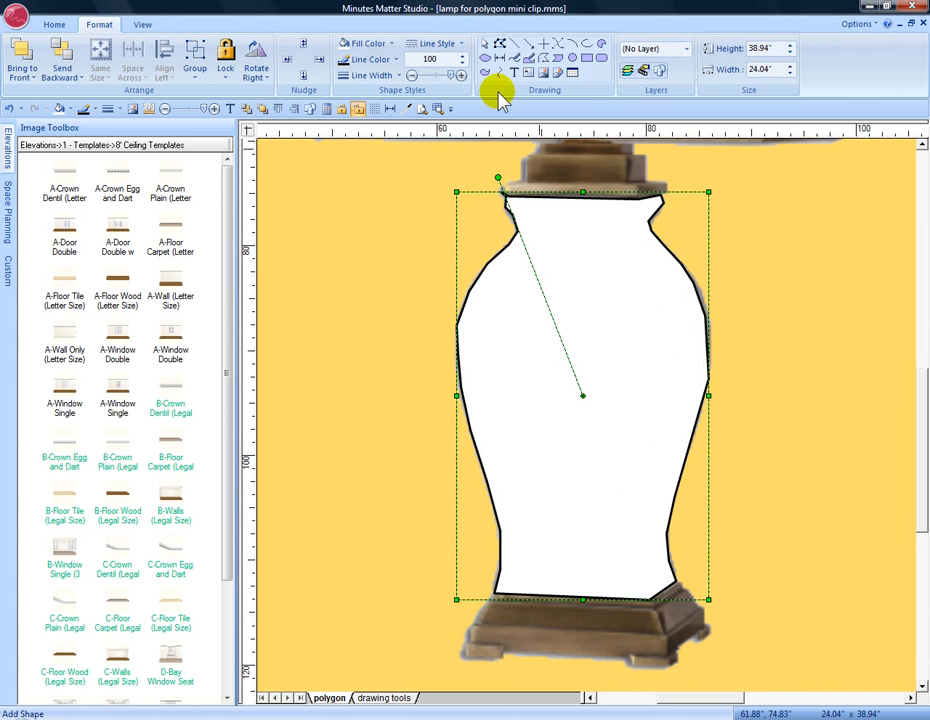
Edit the polygon's points, pulling the ones on its bulging right side outward to match the vase's edge.
click(500, 45)
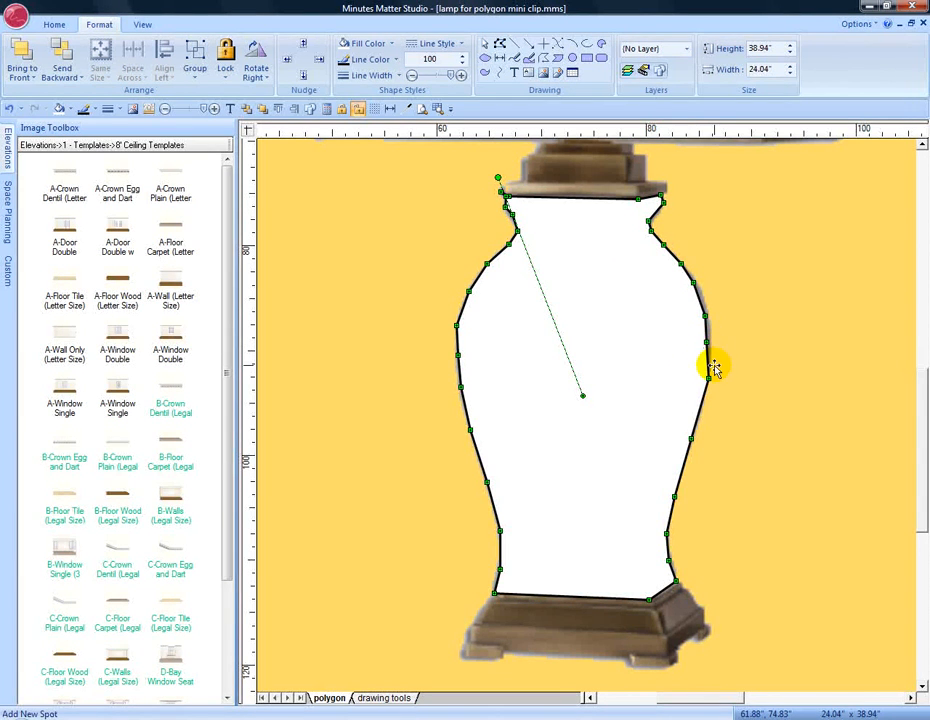
click(705, 341)
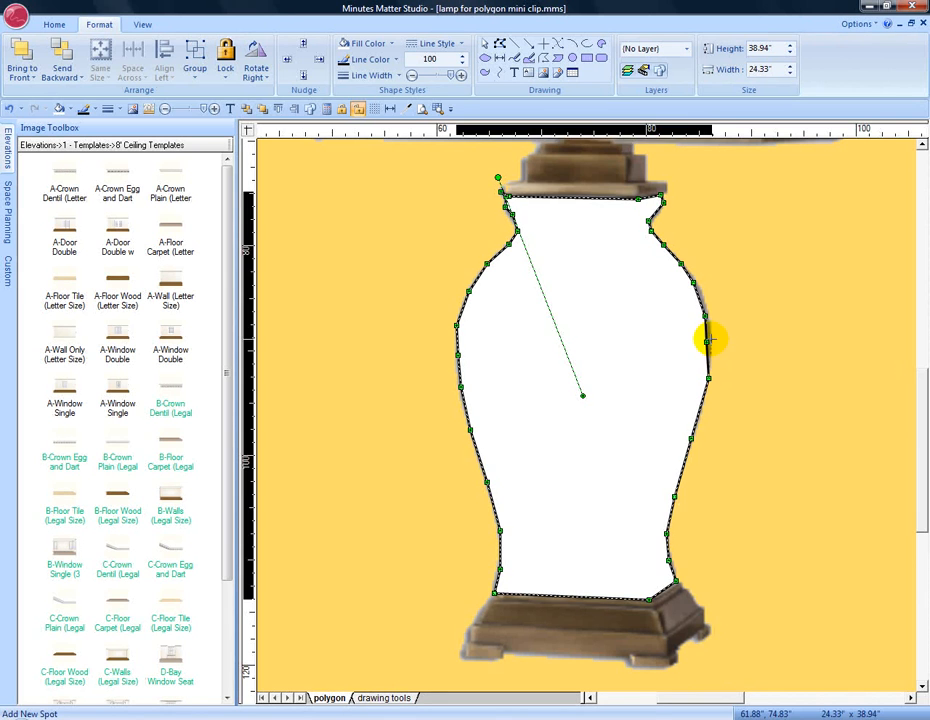
click(707, 341)
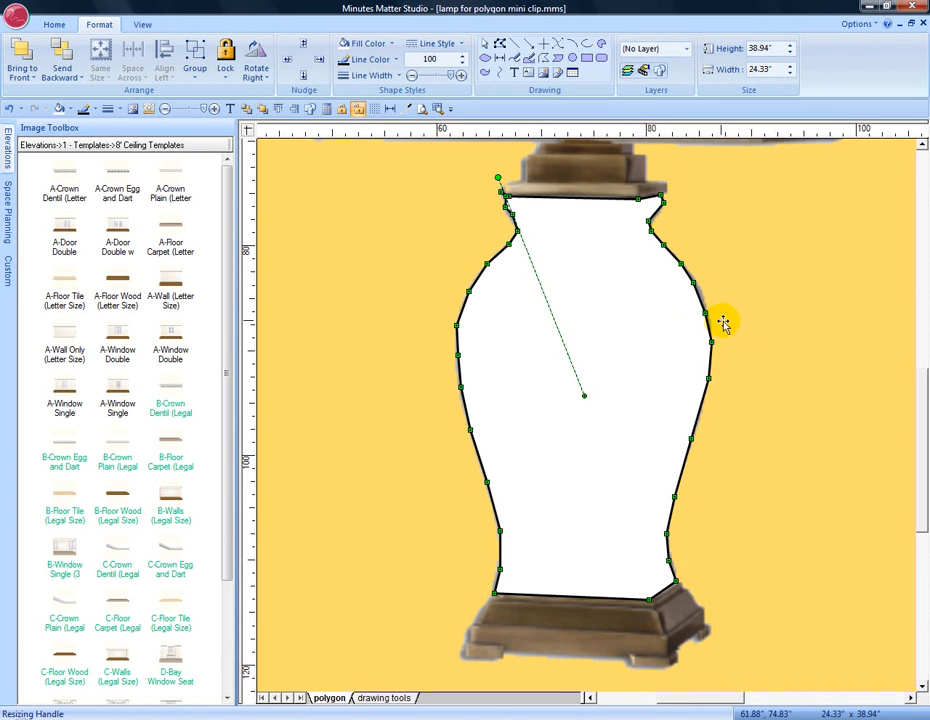
Set the polygon's line width to None and move it aside to the right, uncovering part of the vase.
click(400, 76)
click(395, 92)
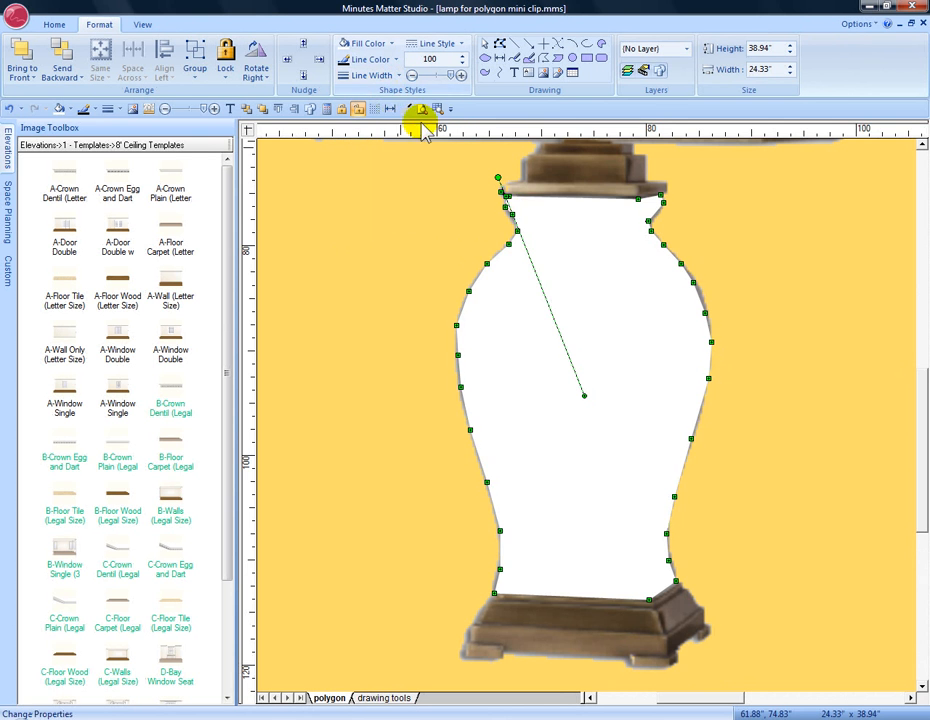
drag(561, 308, 670, 318)
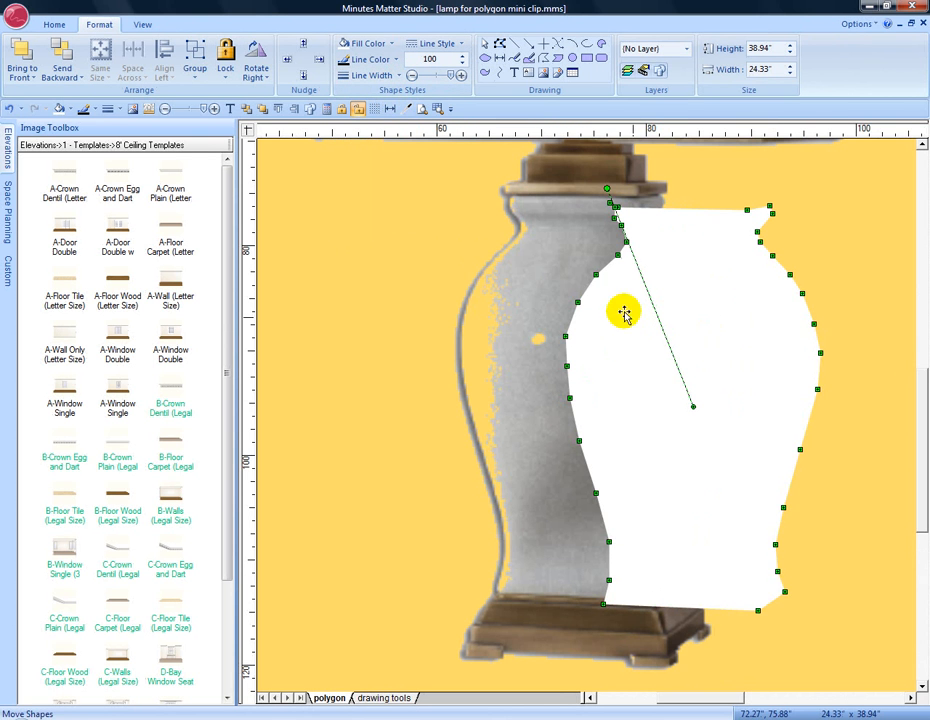
Fill the polygon with the grey sampled from the vase, RGB 178,180,179.
click(406, 112)
drag(536, 212, 272, 183)
click(342, 302)
click(536, 297)
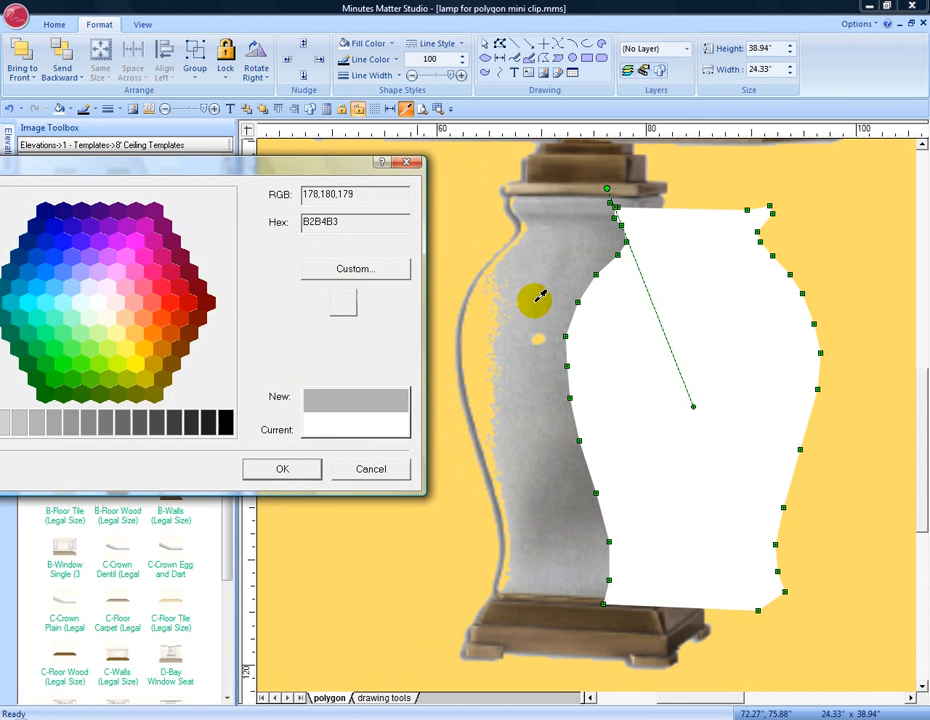
click(292, 472)
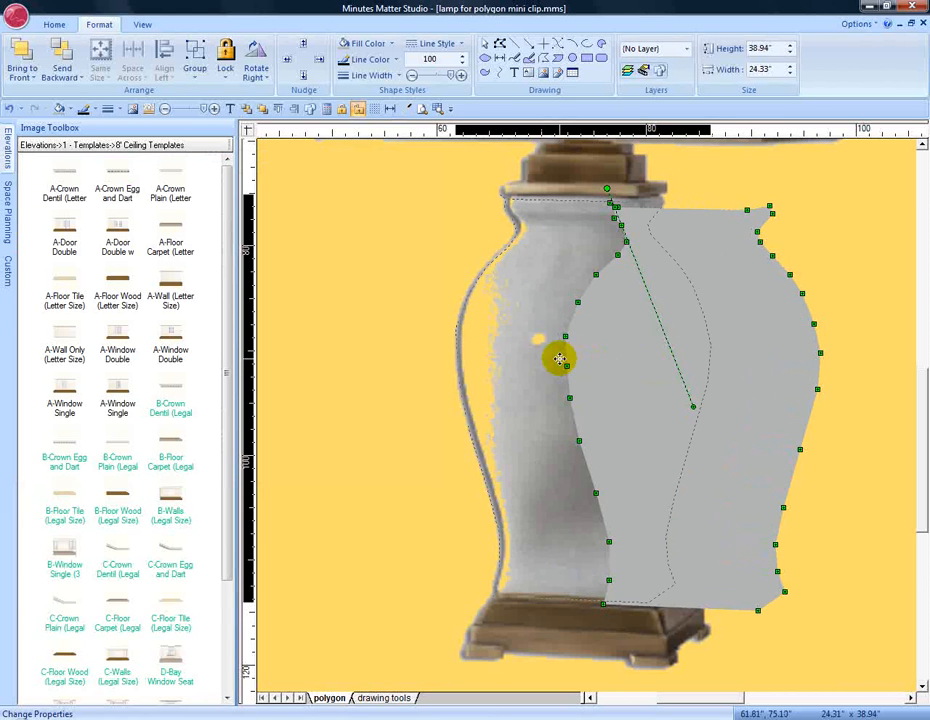
Move the grey polygon back over the vase, send it behind the lamp image and deselect it.
drag(715, 374, 606, 365)
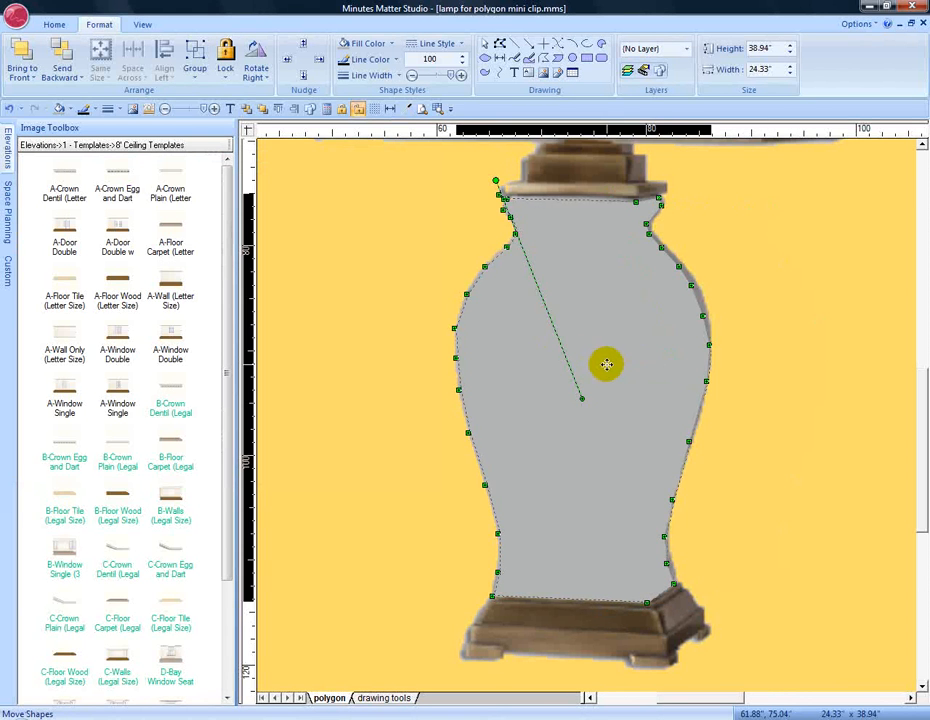
click(247, 112)
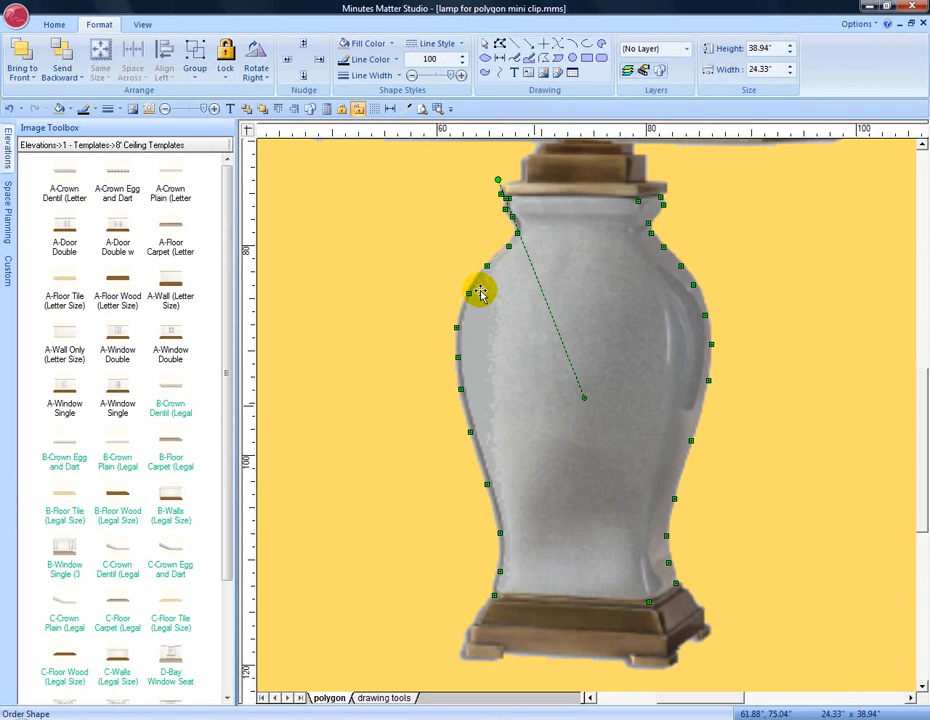
click(424, 110)
click(700, 307)
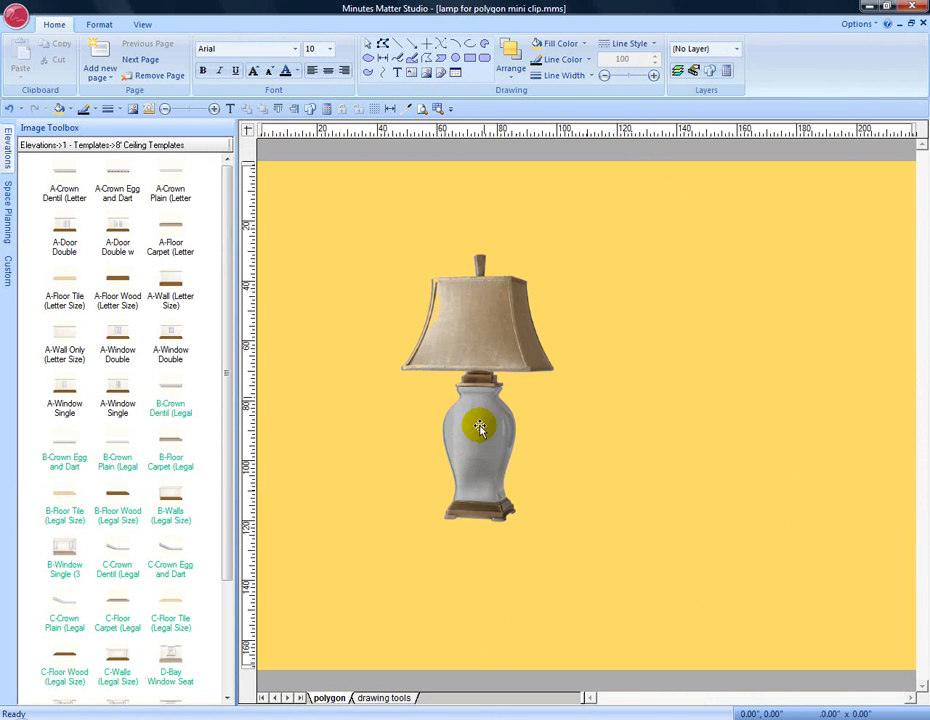